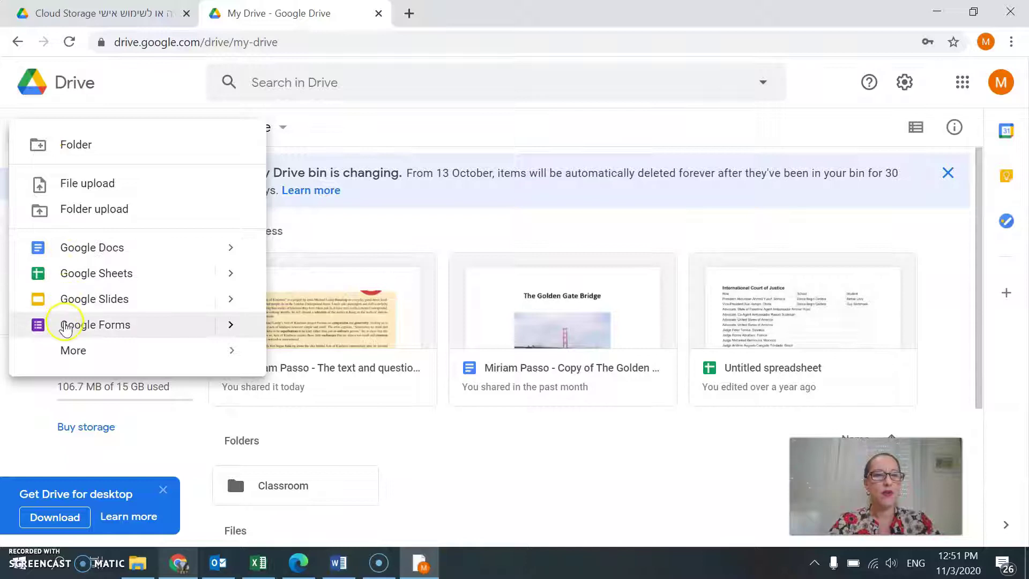
Create a blank Google Form, decline the introductory tour, and title the form "Escape Room Demo"
{"action": "left_click", "coordinate": [65, 326]}
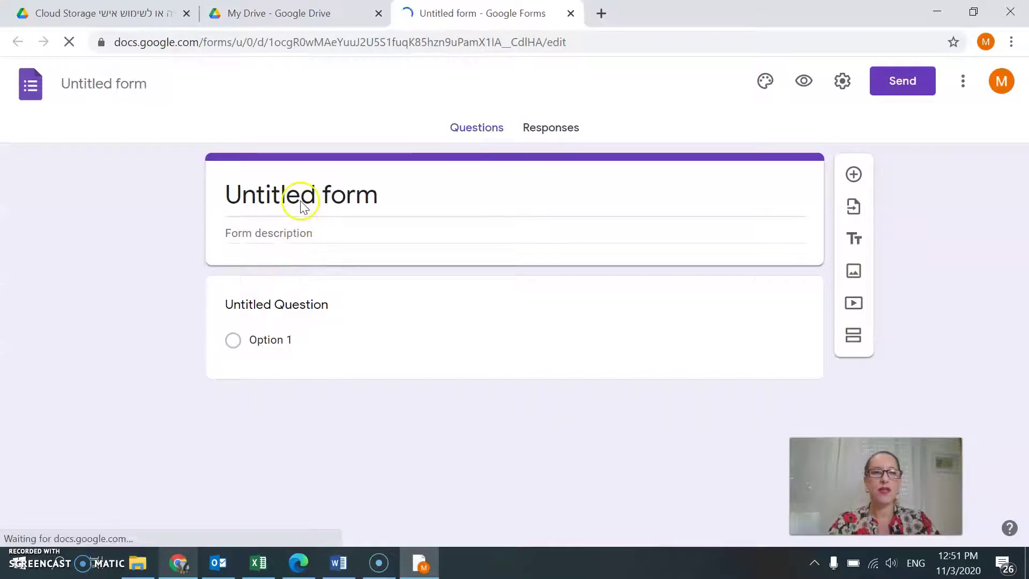
{"action": "left_click", "coordinate": [302, 200]}
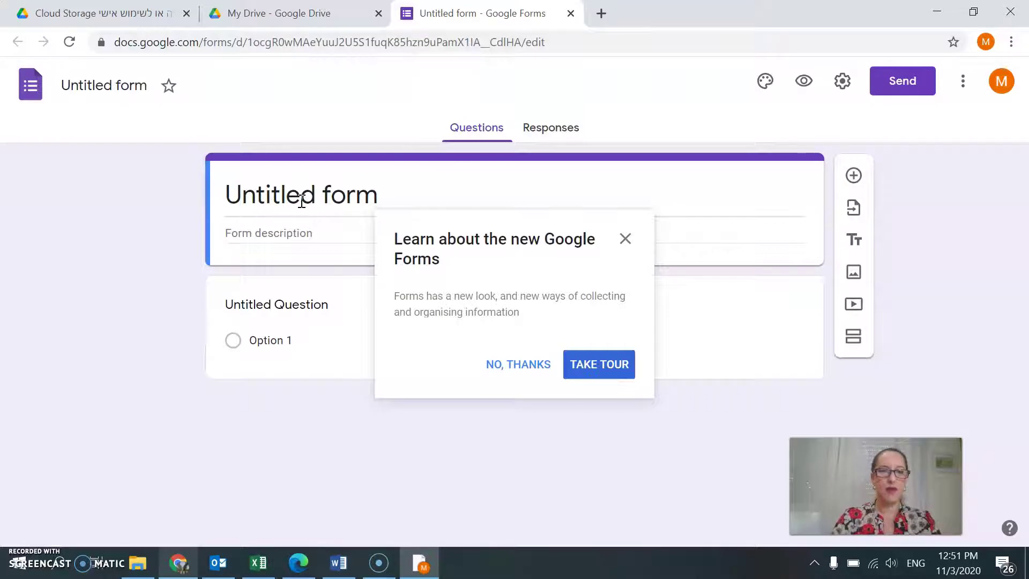
{"action": "left_click", "coordinate": [528, 373]}
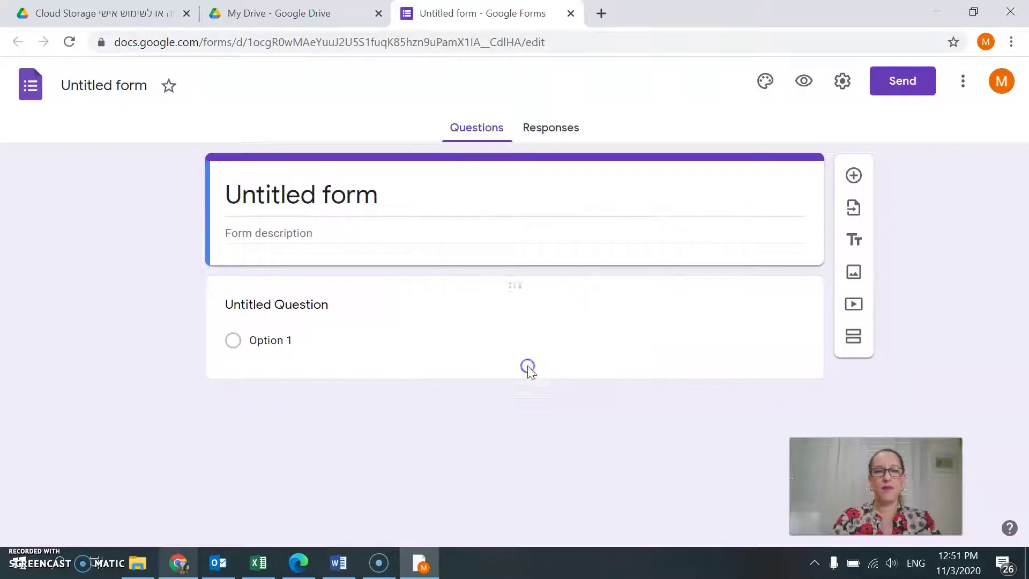
{"action": "left_click", "coordinate": [364, 196]}
{"action": "type", "text": "Es"}
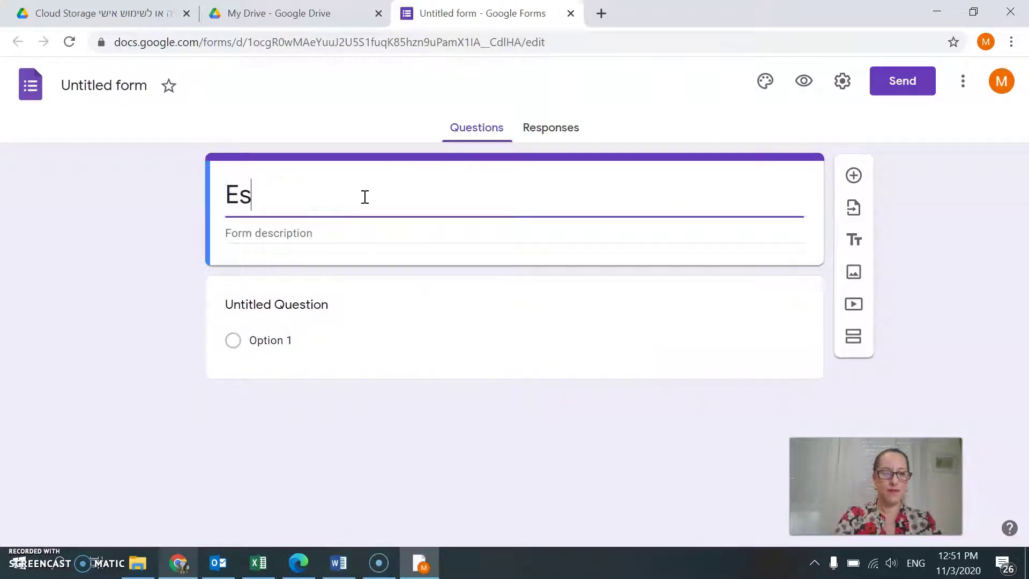
{"action": "type", "text": "cap"}
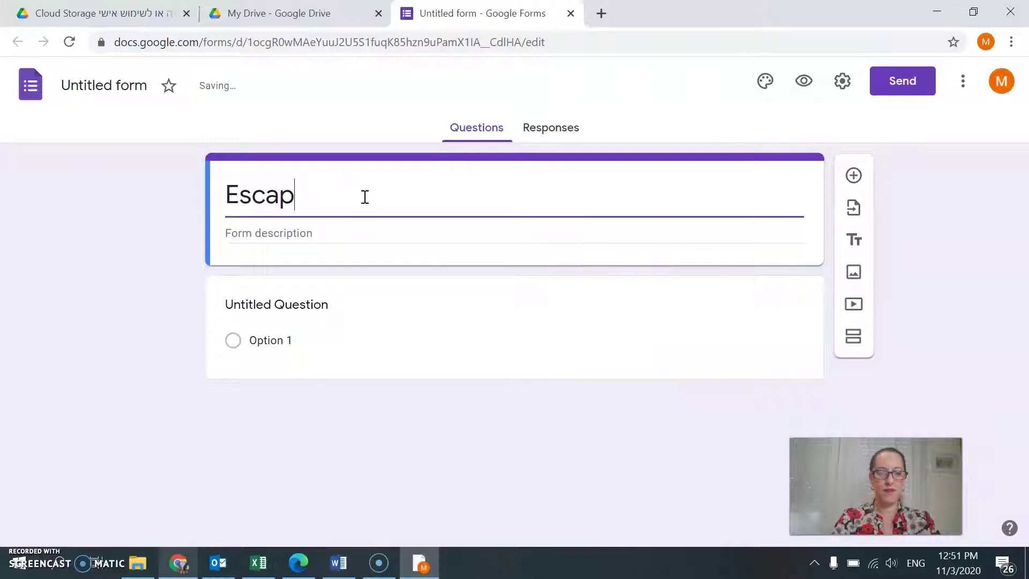
{"action": "type", "text": "e Room Demo"}
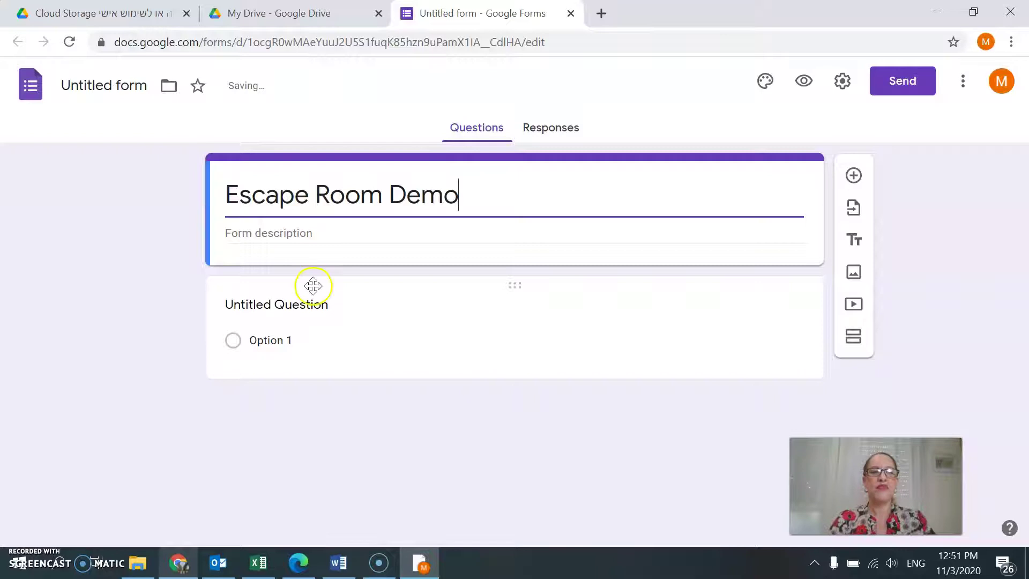
Set the first question's text to "What kind of pizza does your group decide to order - You must agree on ONE combination"
{"action": "left_click", "coordinate": [301, 300]}
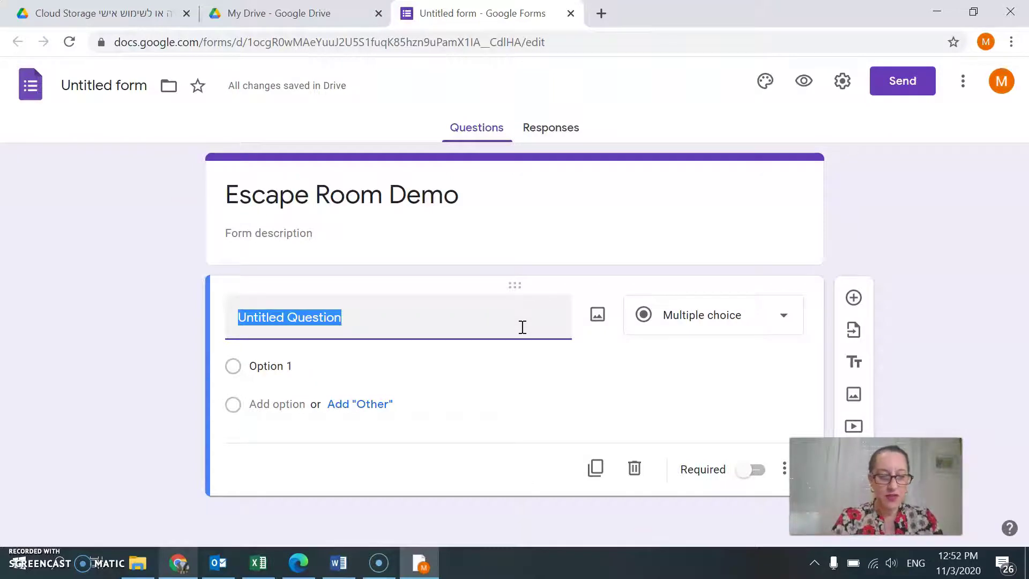
{"action": "type", "text": "Wh"}
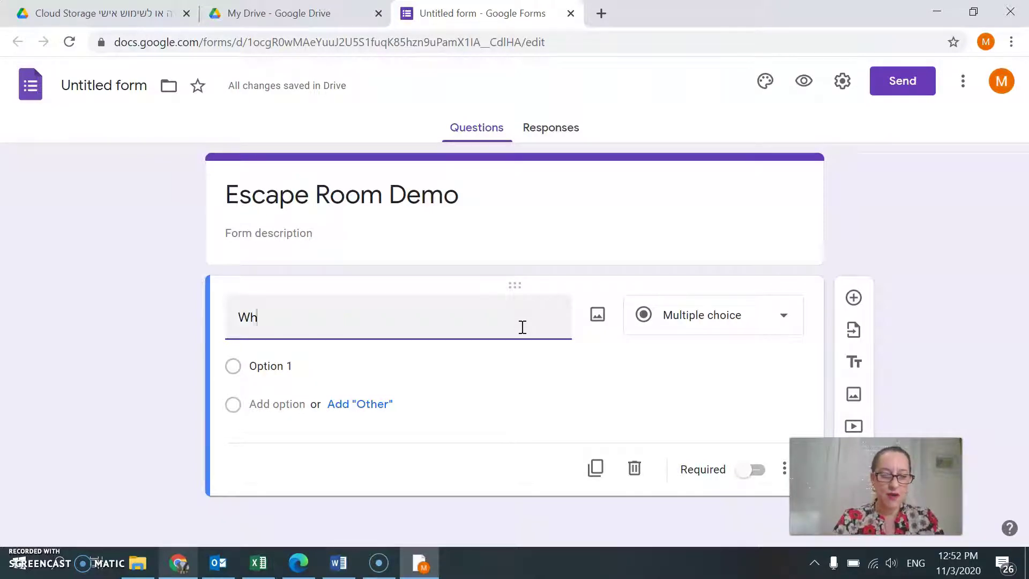
{"action": "type", "text": "at kind of pizz"}
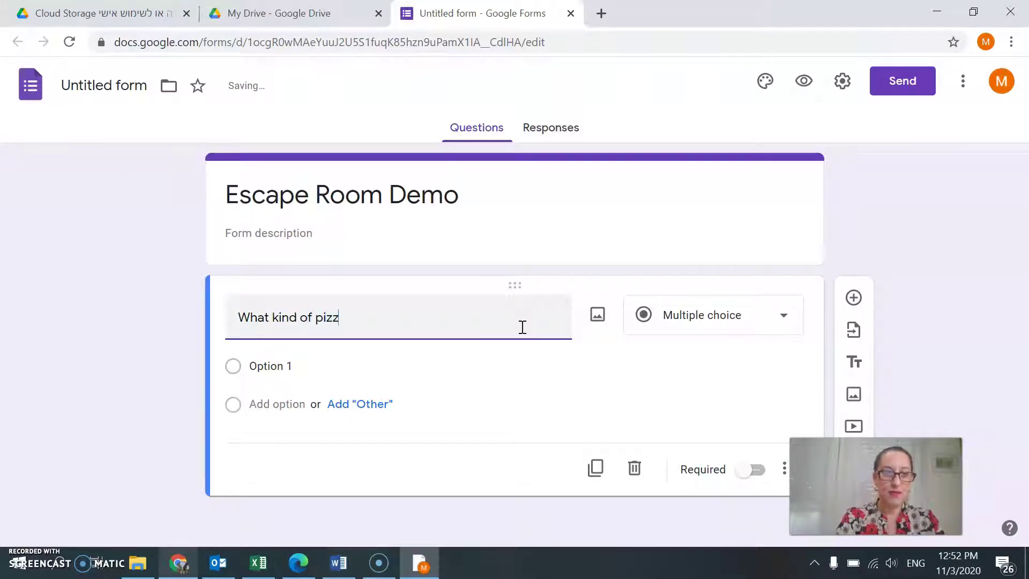
{"action": "type", "text": "a does you"}
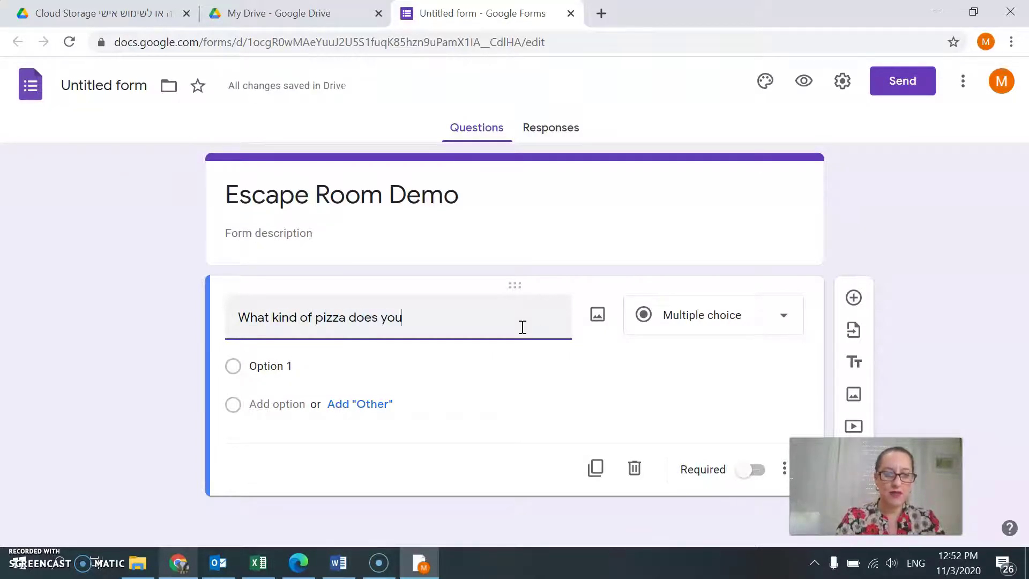
{"action": "type", "text": "r group "}
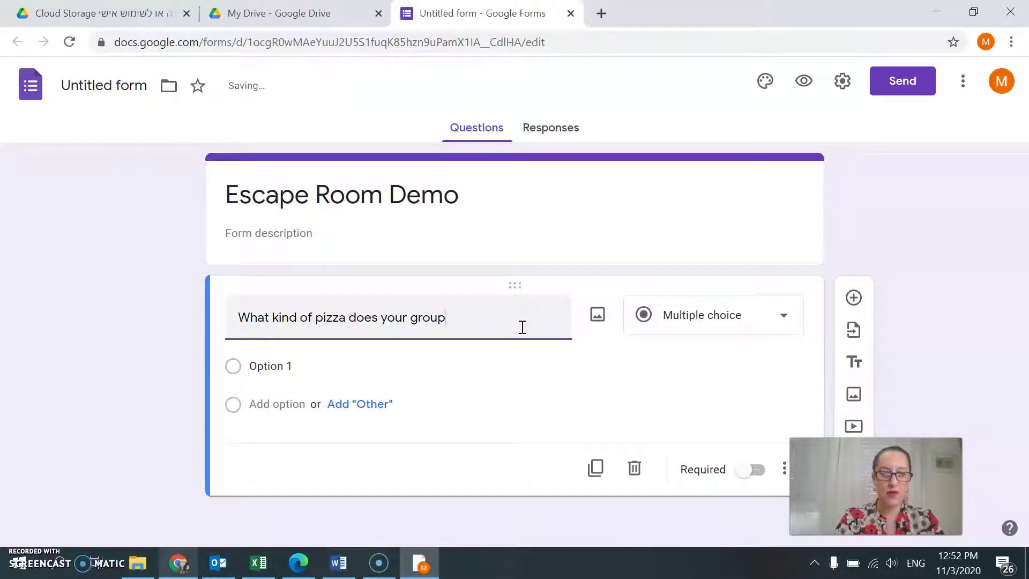
{"action": "type", "text": "decide to order"}
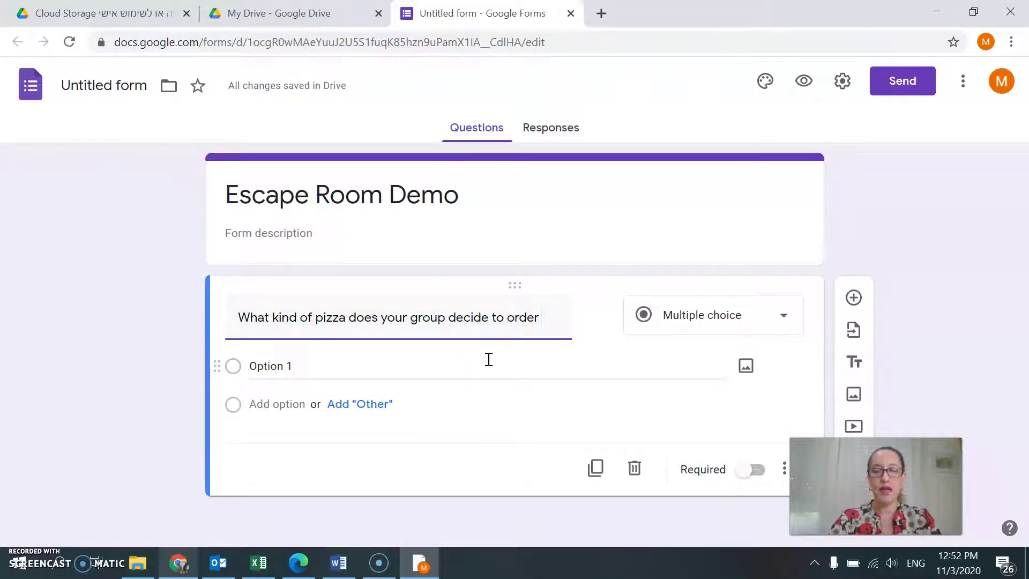
{"action": "type", "text": "- You "}
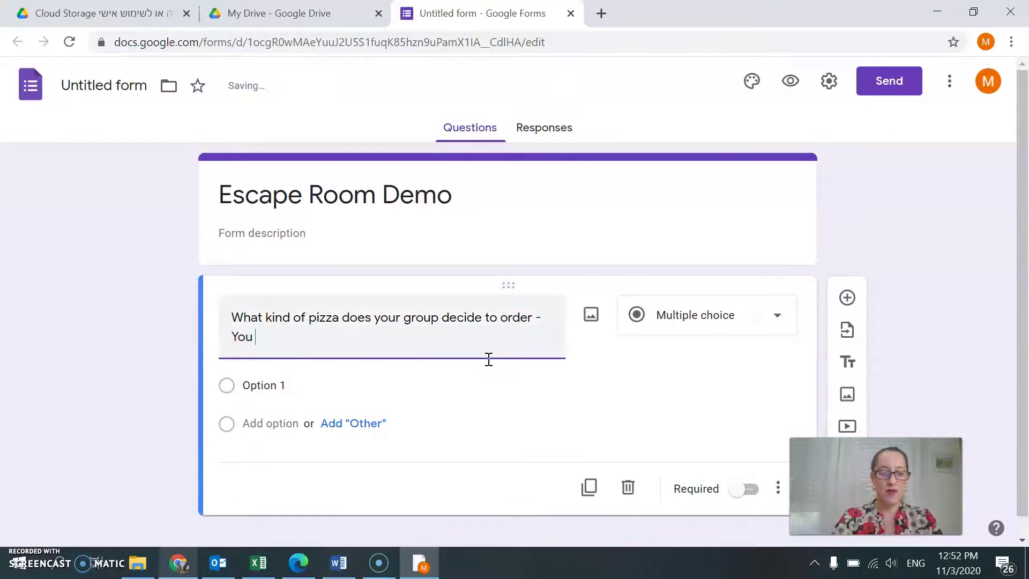
{"action": "type", "text": "must agree on ONE combination"}
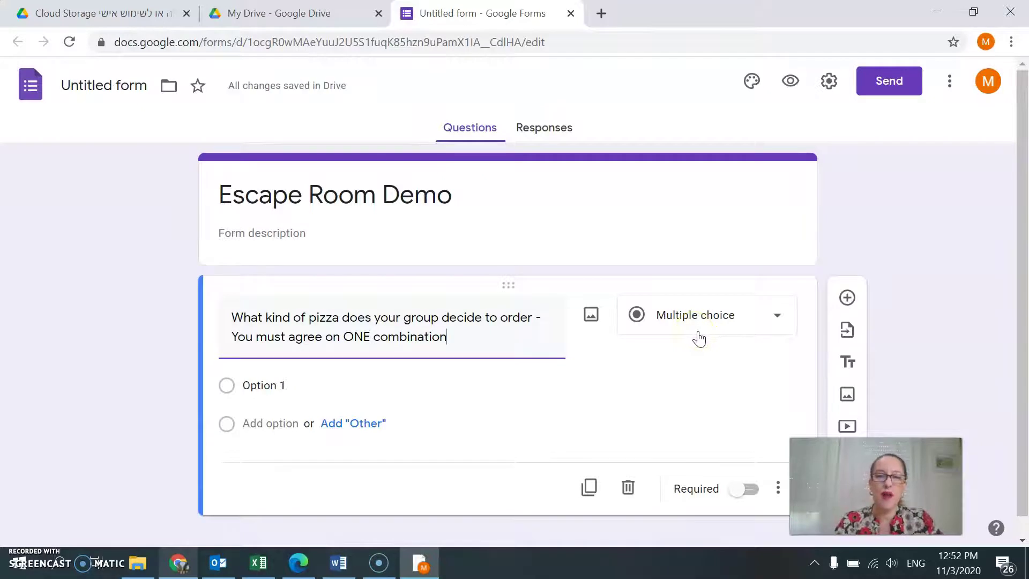
Make the pizza question a required short-answer question and enable its response validation
{"action": "left_click", "coordinate": [777, 321]}
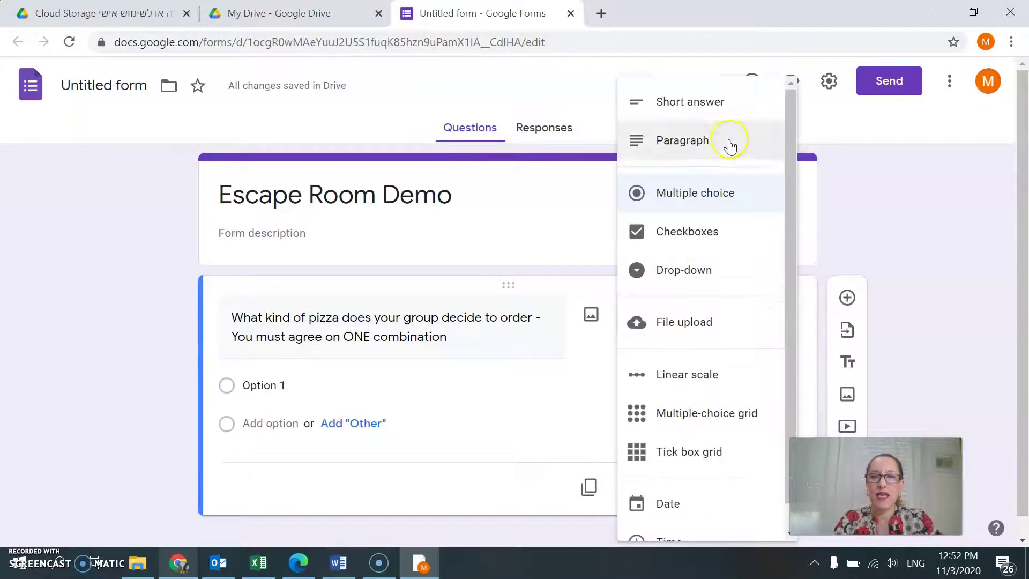
{"action": "left_click", "coordinate": [729, 110]}
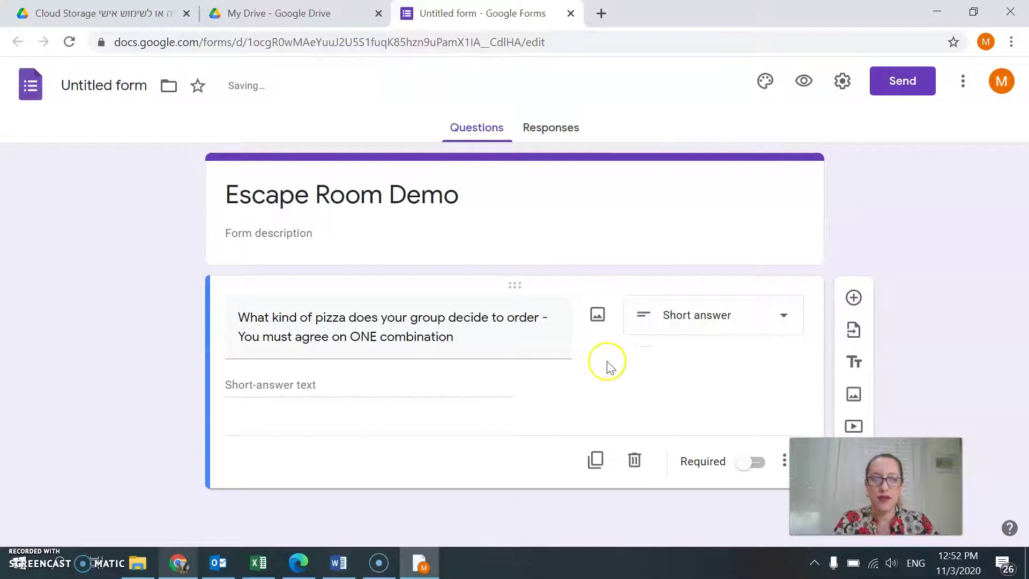
{"action": "left_click", "coordinate": [741, 465]}
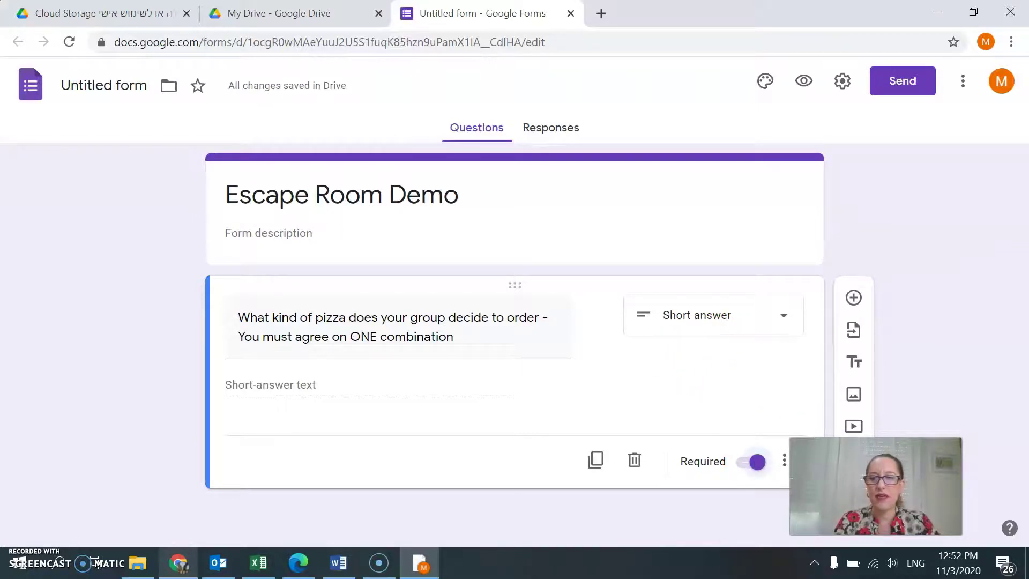
{"action": "left_click_drag", "start_coordinate": [876, 487], "coordinate": [928, 169]}
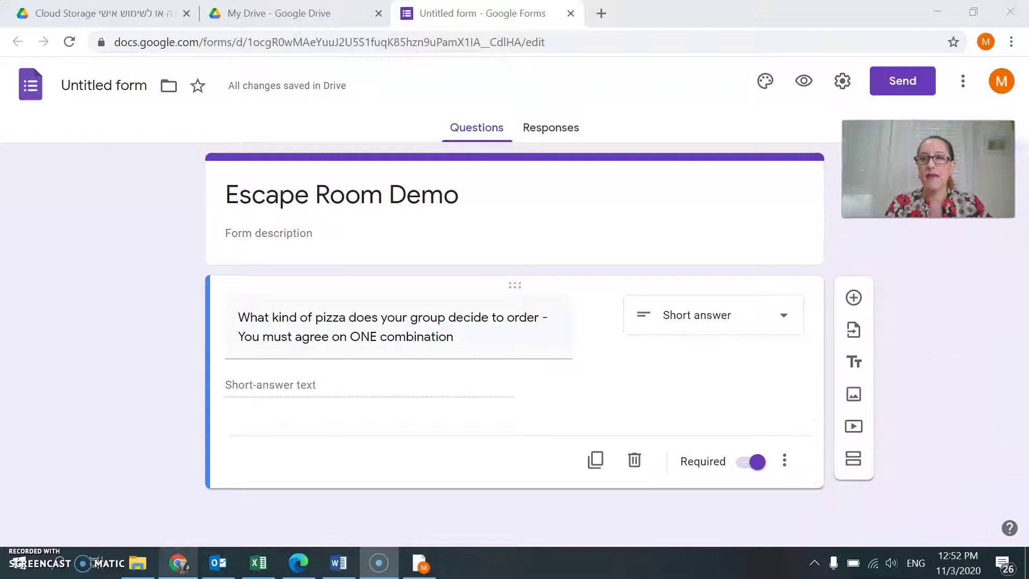
{"action": "left_click", "coordinate": [784, 460]}
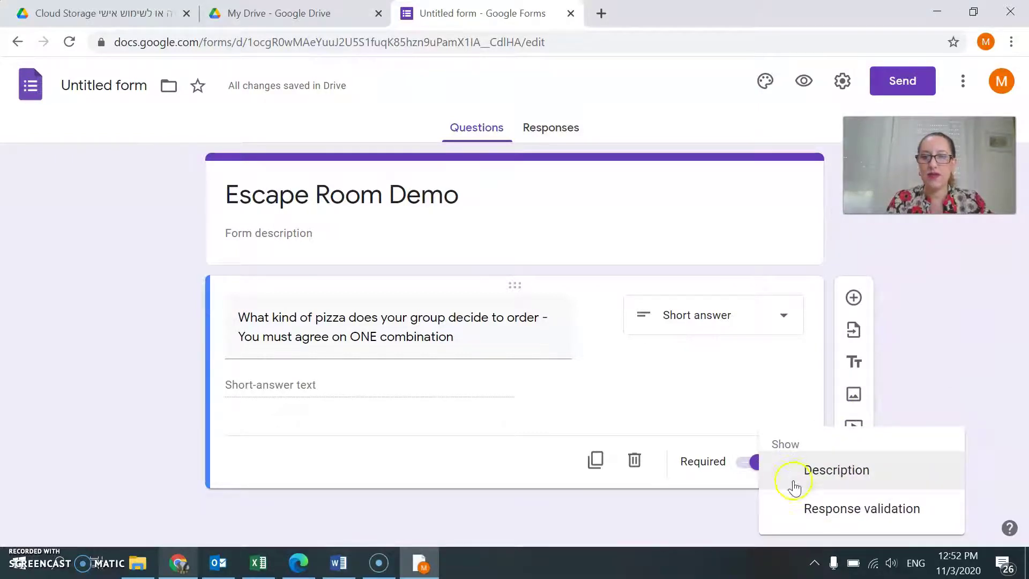
{"action": "left_click", "coordinate": [803, 514]}
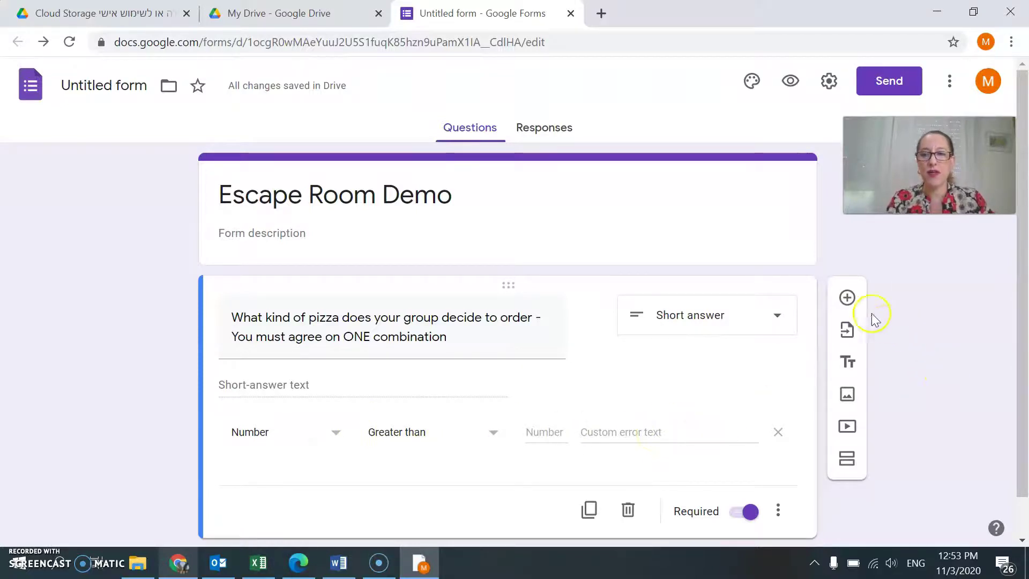
Add a new question below the pizza question
{"action": "left_click", "coordinate": [847, 298]}
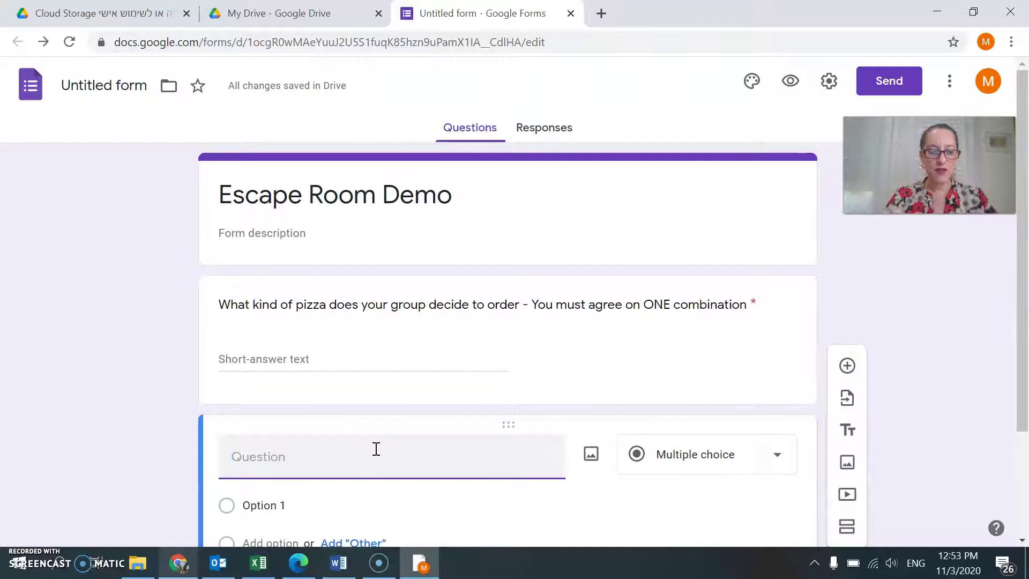
{"action": "type", "text": "What color"}
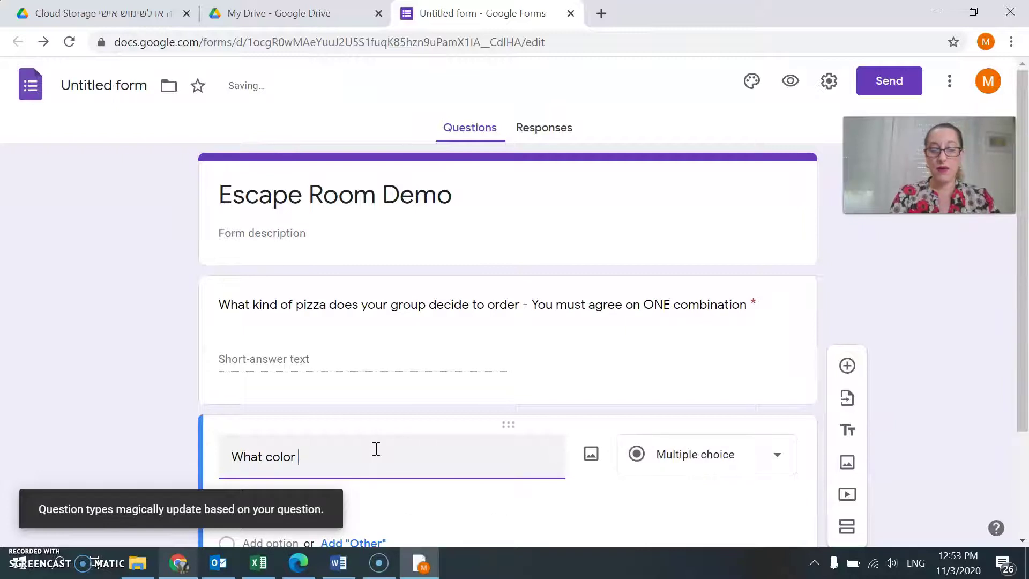
{"action": "key", "text": "BackSpace"}
{"action": "key", "text": "BackSpace"}
{"action": "key", "text": "BackSpace"}
{"action": "key", "text": "BackSpace"}
{"action": "key", "text": "BackSpace"}
{"action": "key", "text": "BackSpace"}
{"action": "key", "text": "BackSpace"}
{"action": "key", "text": "BackSpace"}
{"action": "key", "text": "BackSpace"}
{"action": "key", "text": "BackSpace"}
{"action": "key", "text": "BackSpace"}
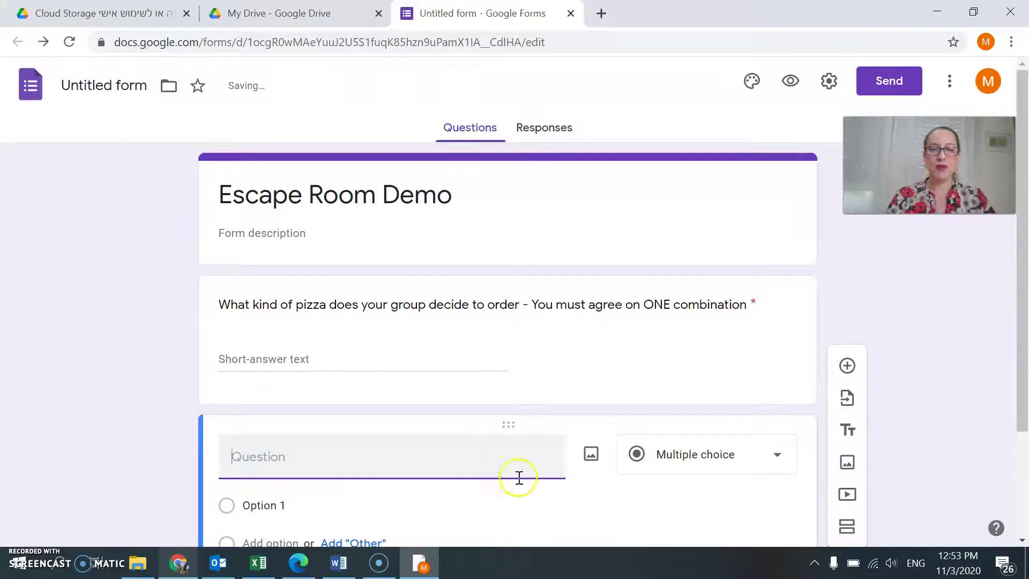
Open Google Image Search to find an image for the second question
{"action": "left_click", "coordinate": [593, 454]}
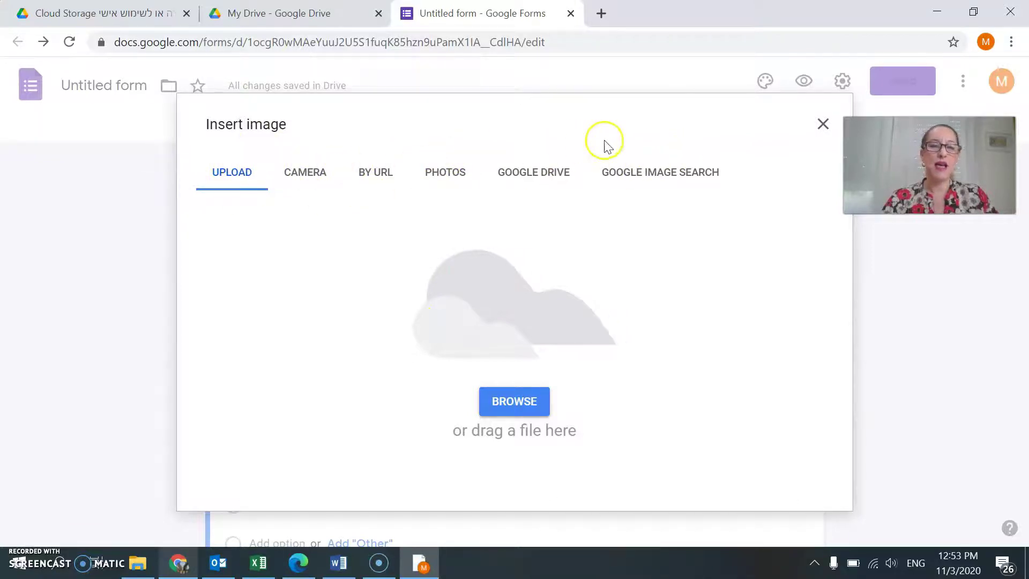
{"action": "left_click", "coordinate": [637, 173]}
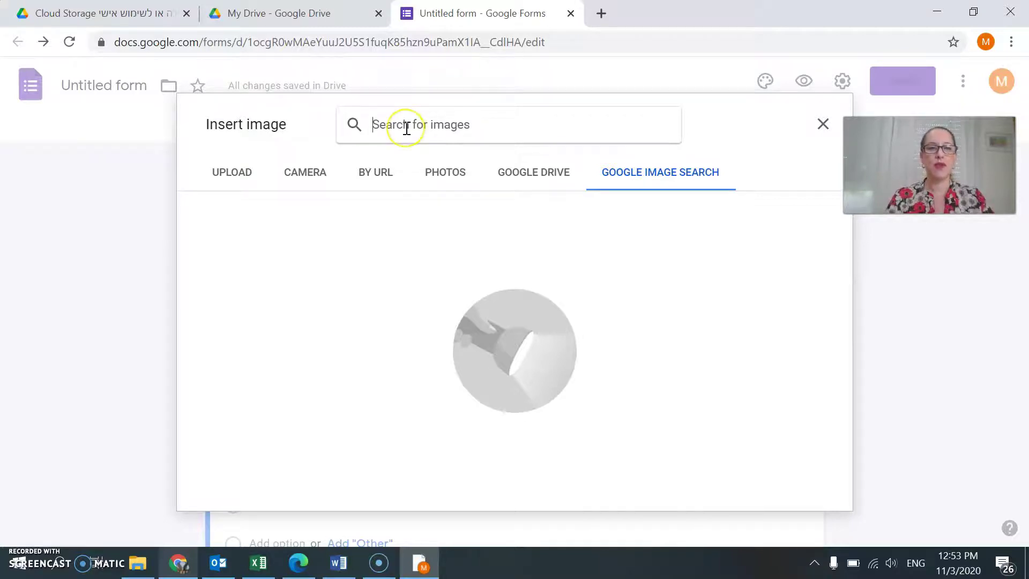
{"action": "type", "text": "Lttle"}
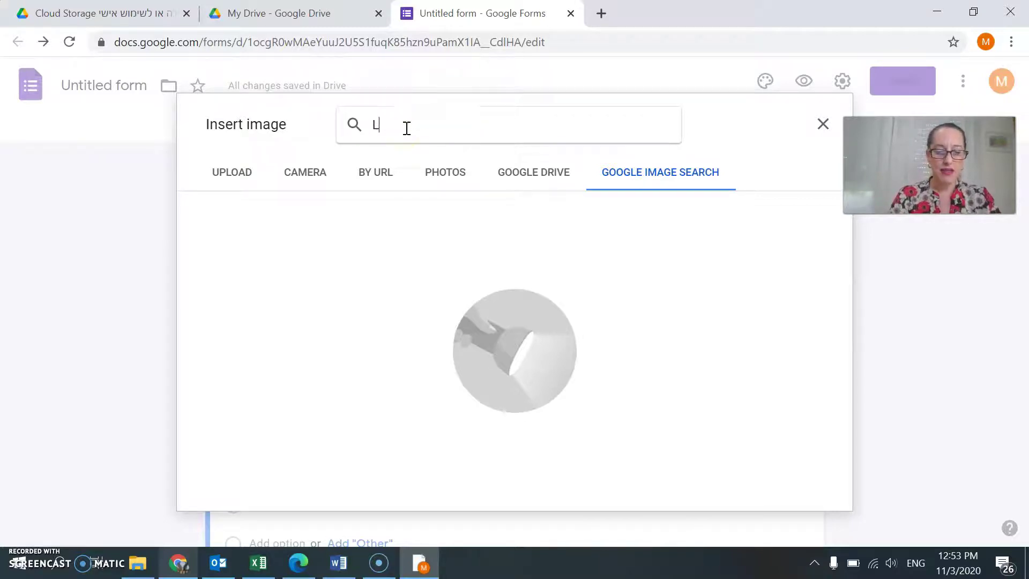
{"action": "key", "text": "BackSpace"}
{"action": "key", "text": "BackSpace"}
{"action": "key", "text": "BackSpace"}
{"action": "key", "text": "BackSpace"}
{"action": "key", "text": "BackSpace"}
{"action": "key", "text": "BackSpace"}
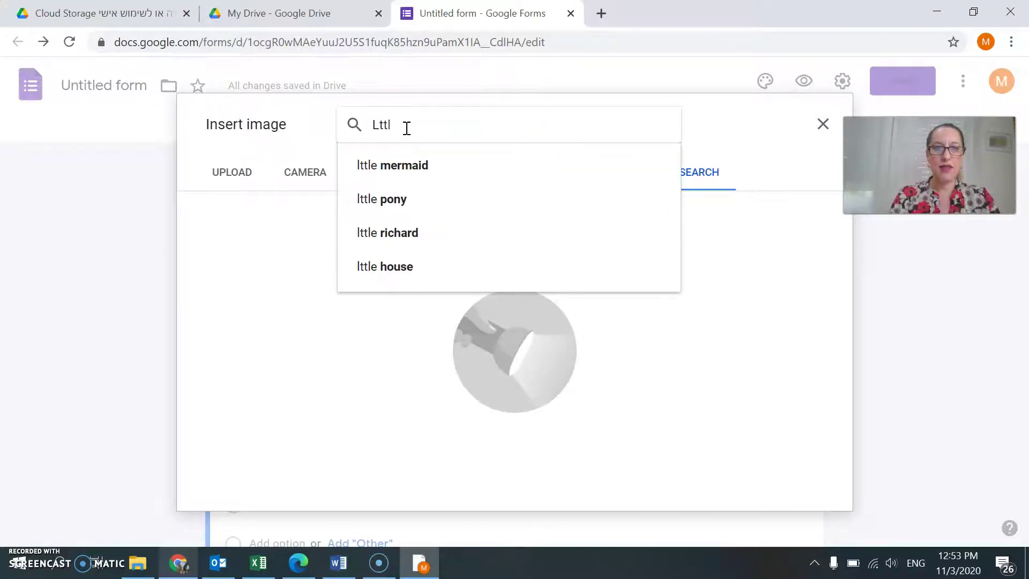
Search the images for "keys" and insert the photo of a hand holding car keys with a yellow tag
{"action": "type", "text": "Keys"}
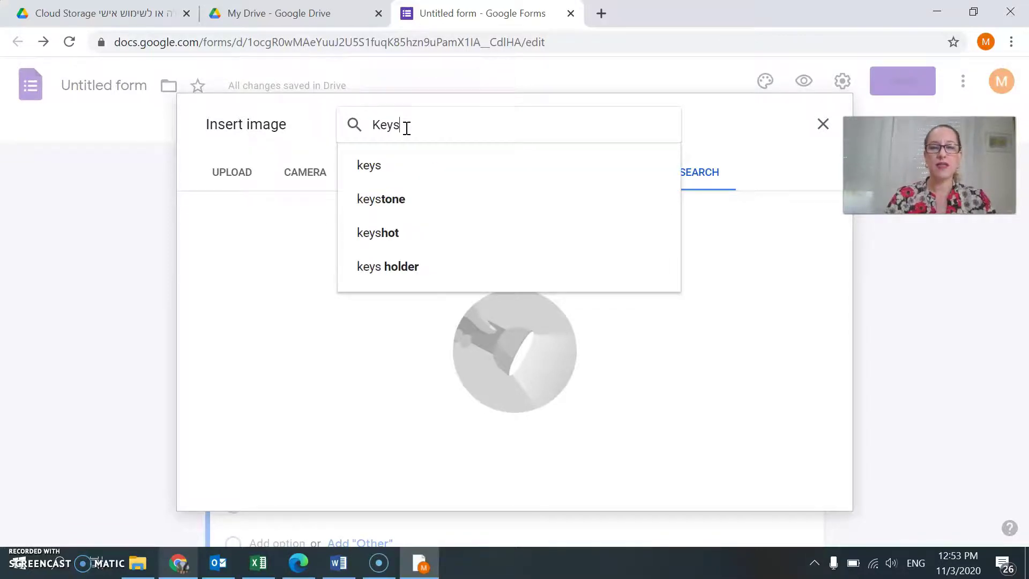
{"action": "left_click", "coordinate": [396, 166]}
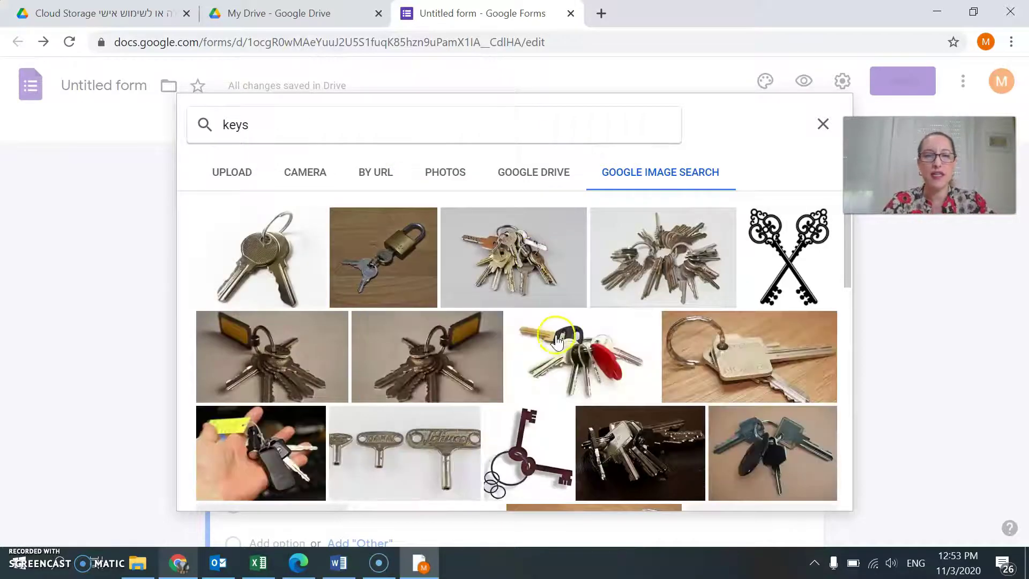
{"action": "left_click", "coordinate": [283, 433]}
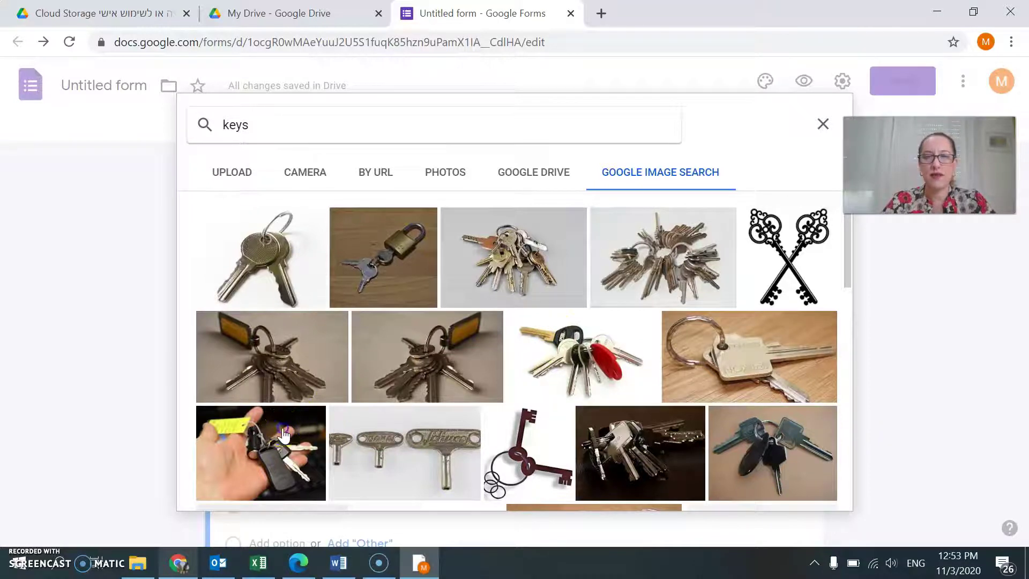
{"action": "left_click", "coordinate": [810, 489]}
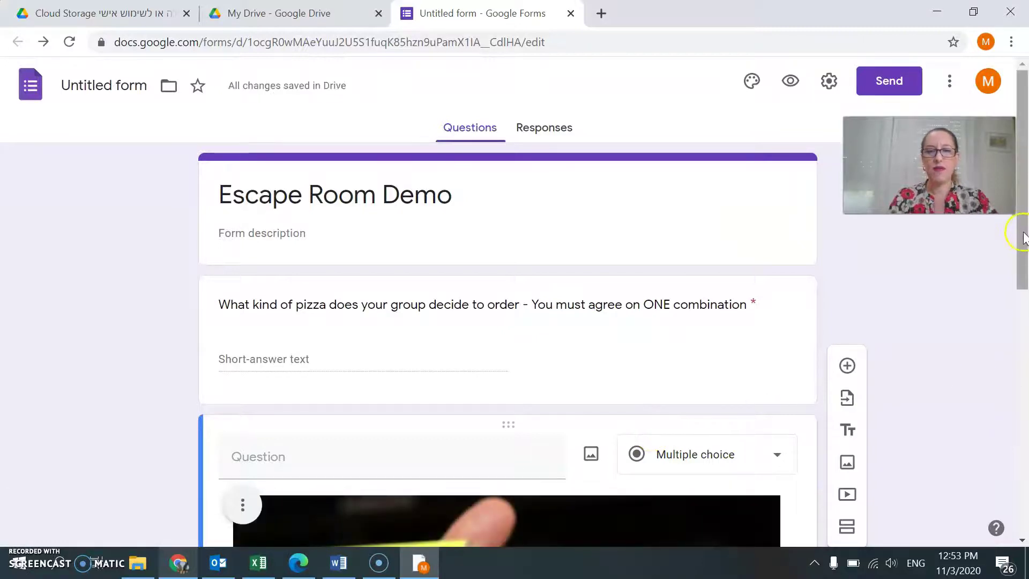
Title the key-photo question "What kind of car does the suspect drive?" and keep its type as Multiple choice
{"action": "left_click_drag", "start_coordinate": [1022, 236], "coordinate": [996, 356]}
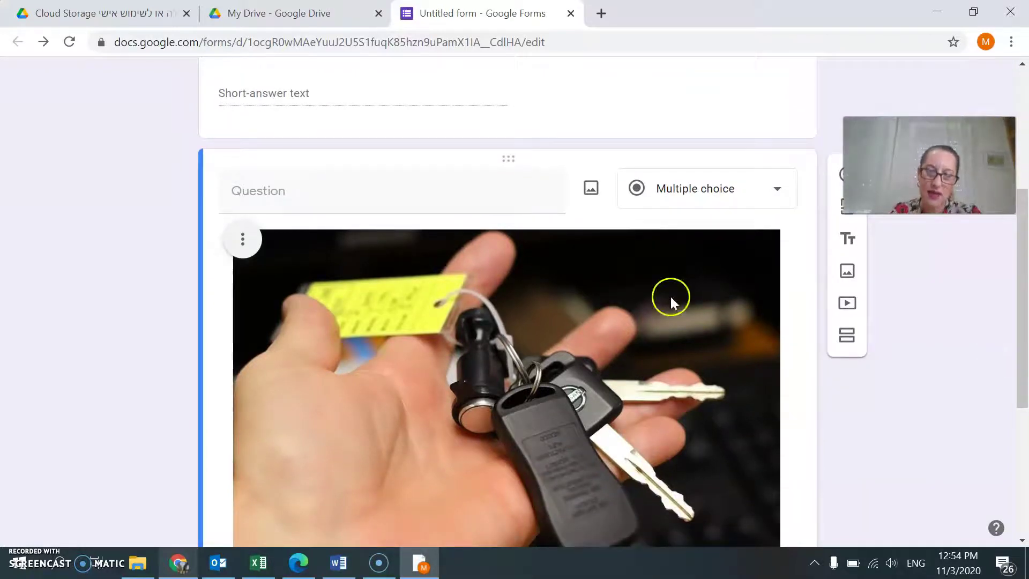
{"action": "left_click", "coordinate": [509, 206]}
{"action": "type", "text": "What kin"}
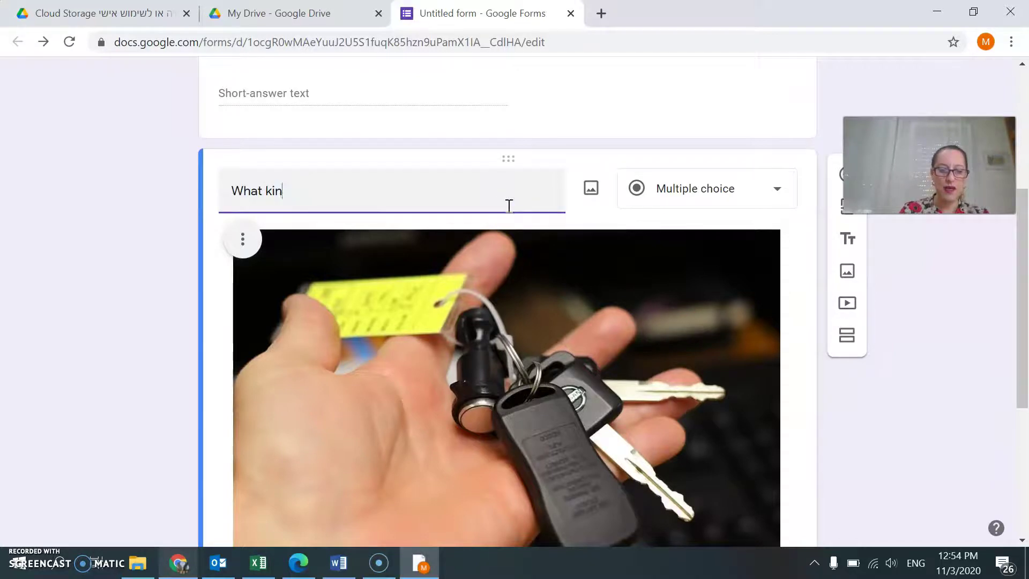
{"action": "type", "text": "d of car "}
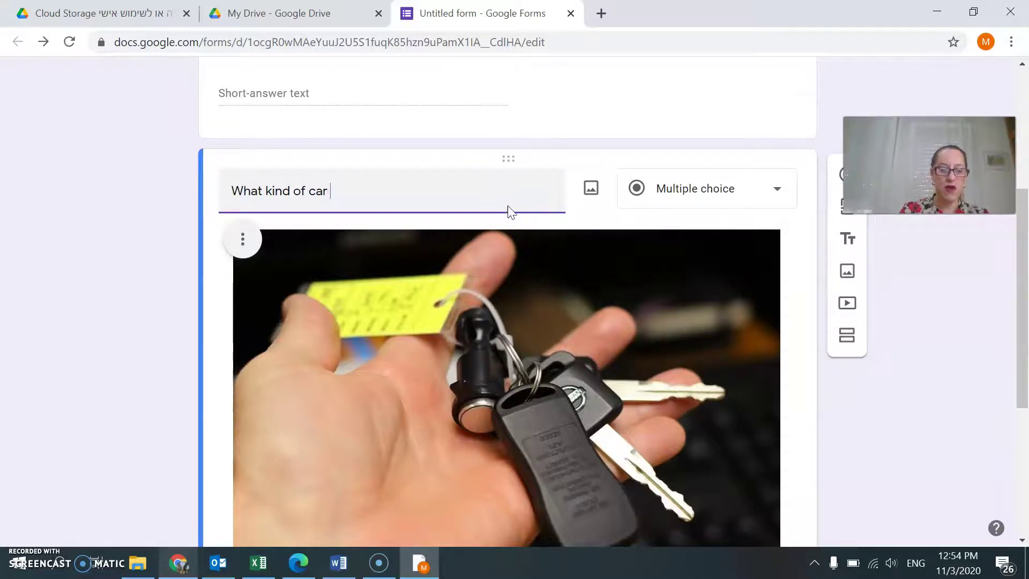
{"action": "type", "text": "does the "}
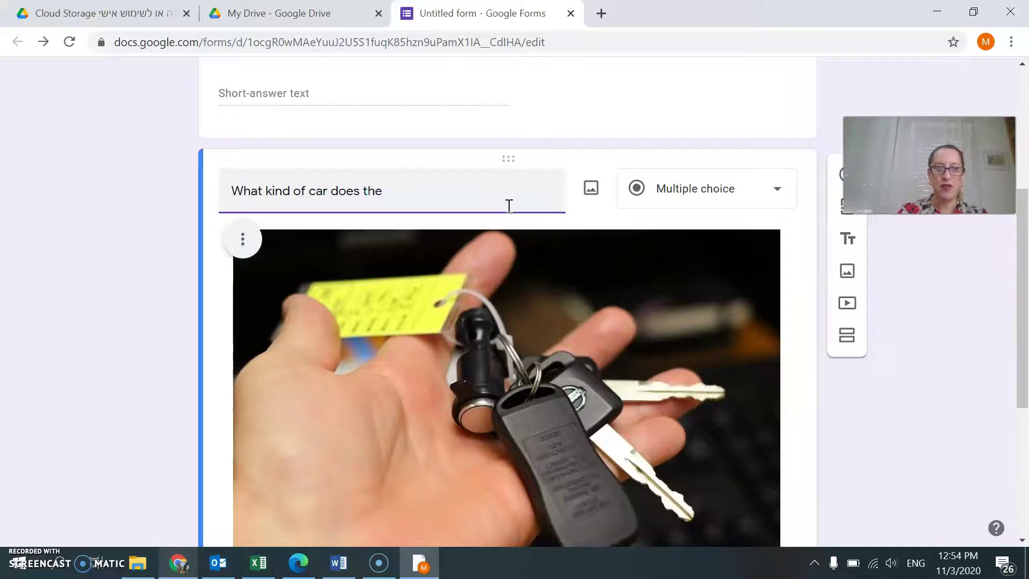
{"action": "type", "text": "suspect drive?"}
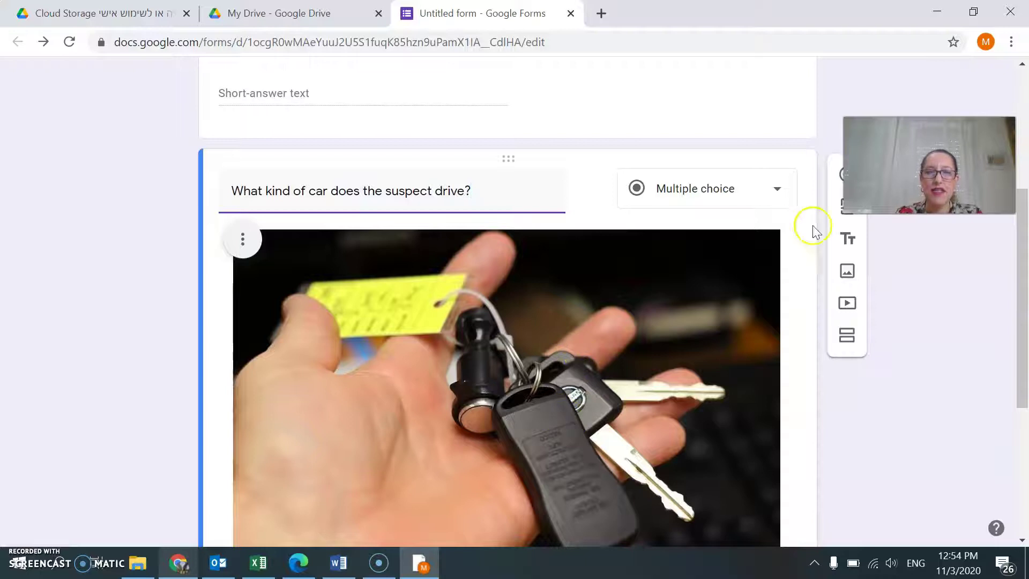
{"action": "left_click", "coordinate": [777, 193]}
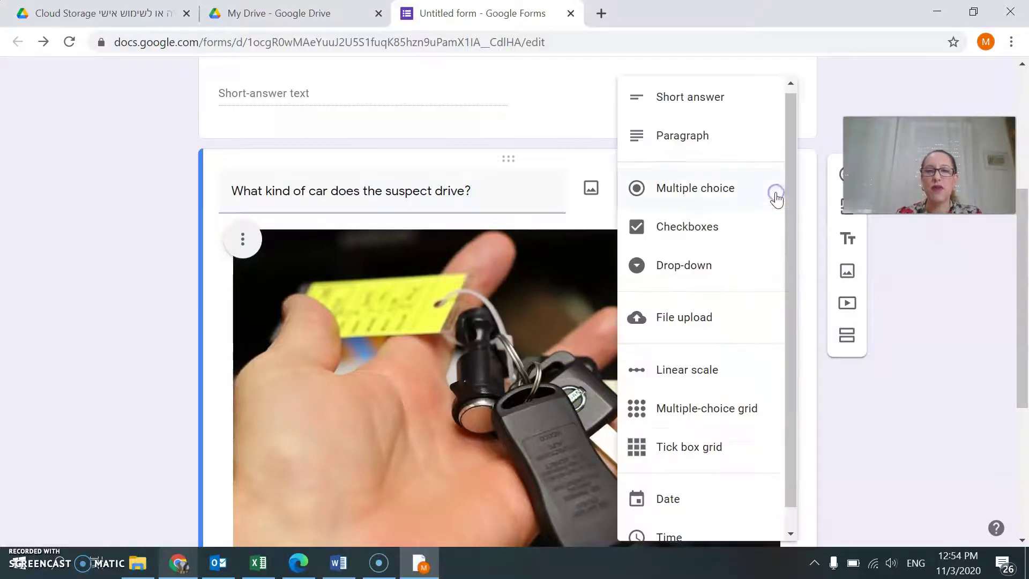
{"action": "left_click", "coordinate": [747, 191]}
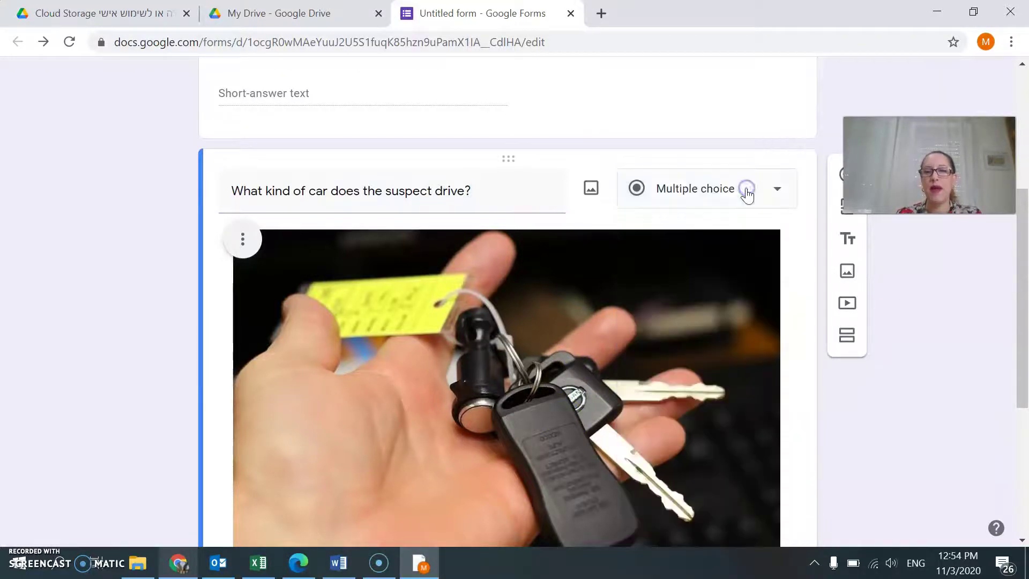
Enter the answer options Mazda, Toyota, Chevrolet and Nissan for the car question
{"action": "left_click_drag", "start_coordinate": [1023, 261], "coordinate": [998, 381]}
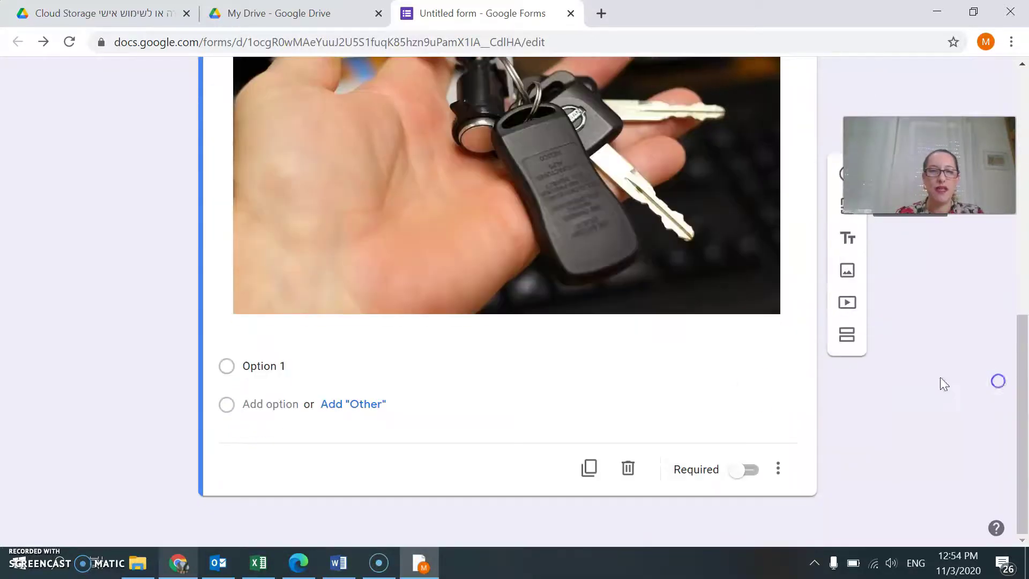
{"action": "left_click", "coordinate": [251, 367]}
{"action": "type", "text": "Ma"}
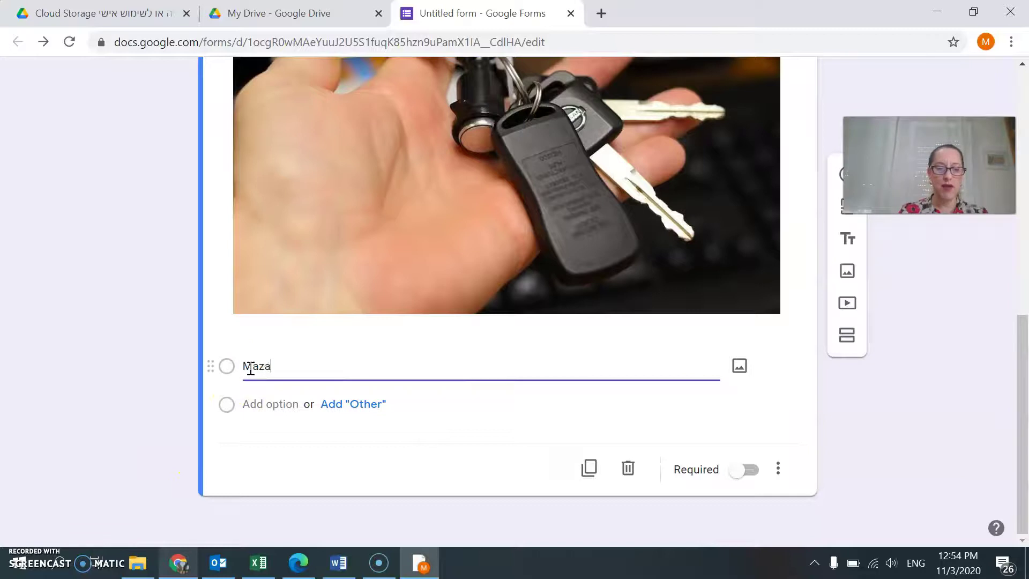
{"action": "type", "text": "zda"}
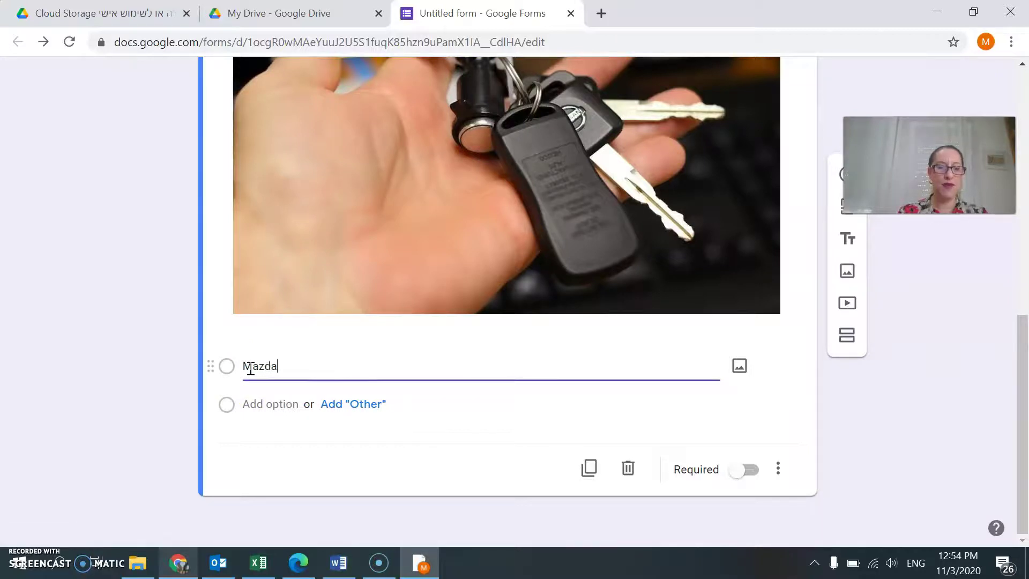
{"action": "left_click", "coordinate": [289, 404]}
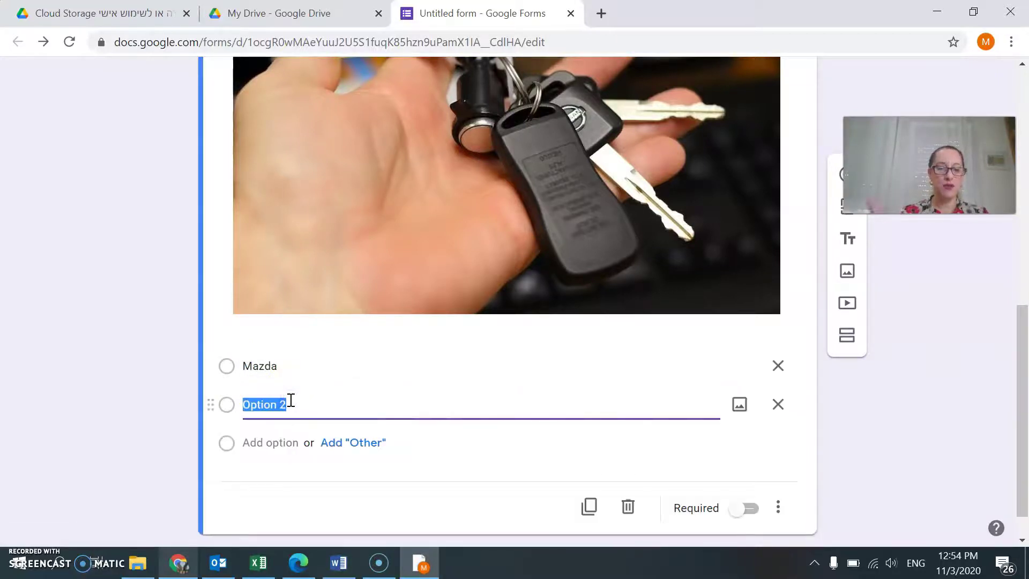
{"action": "type", "text": "Toyota"}
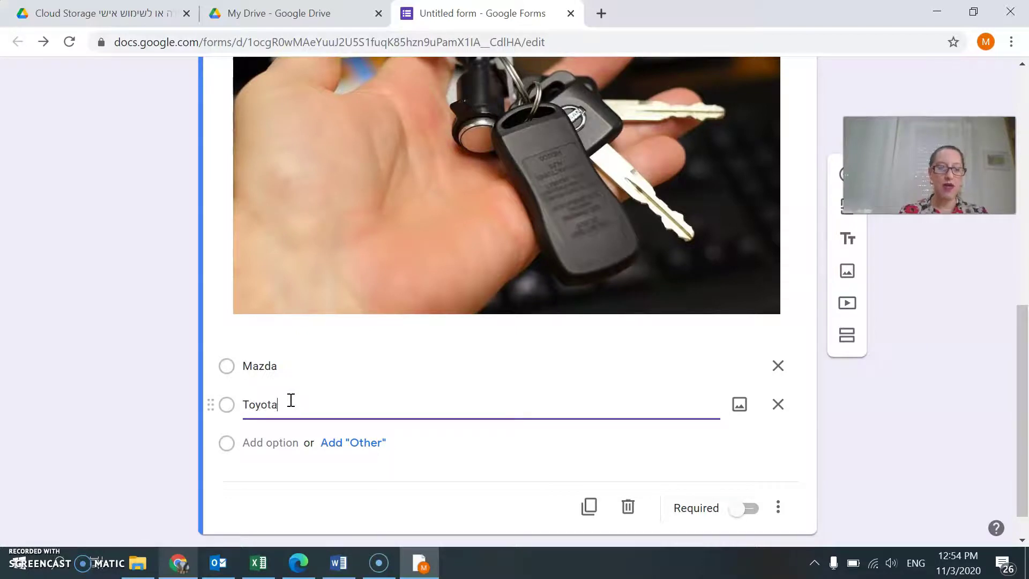
{"action": "left_click", "coordinate": [271, 441]}
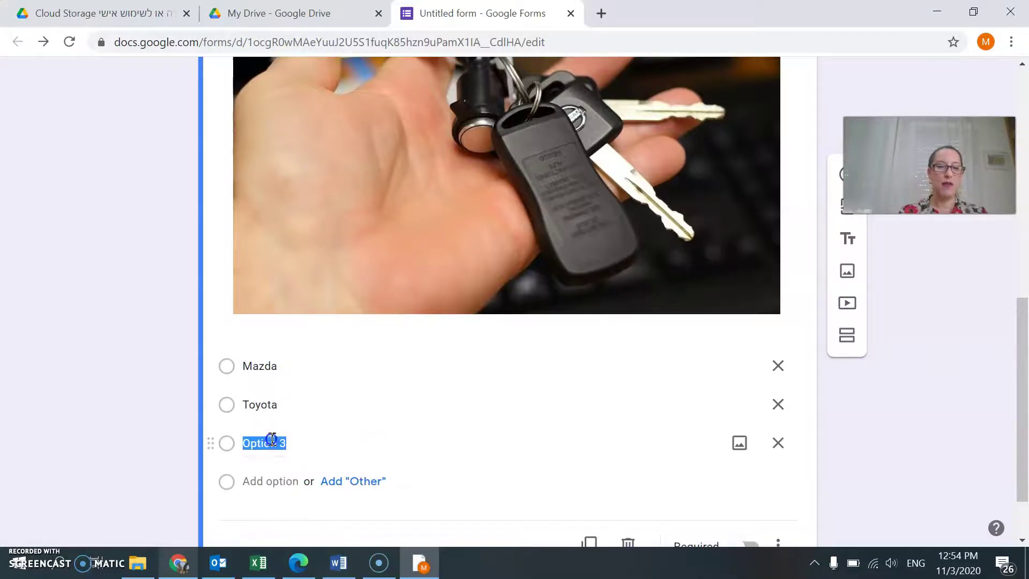
{"action": "type", "text": "Chevrolte"}
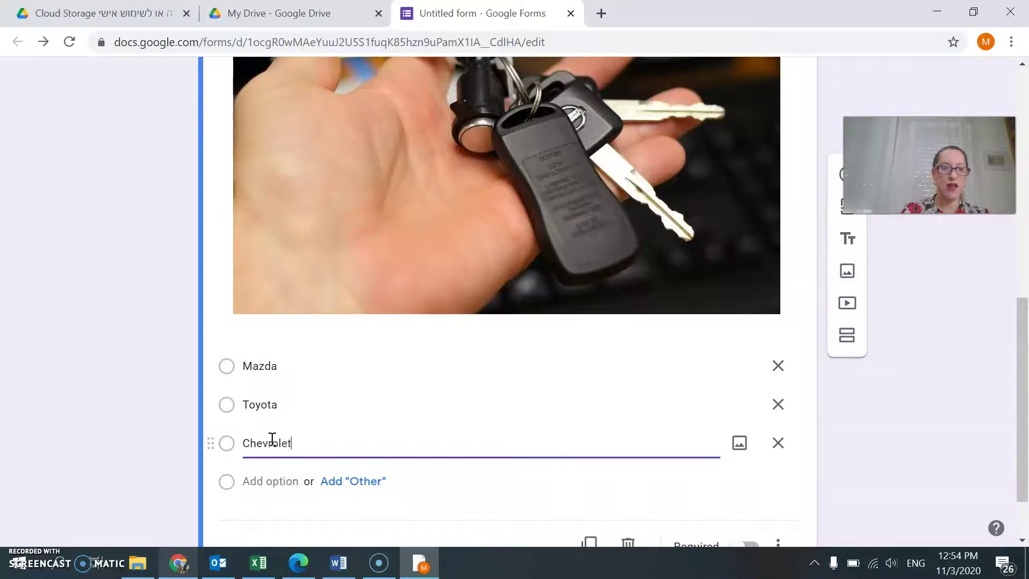
{"action": "left_click", "coordinate": [265, 482]}
{"action": "type", "text": "Nissan"}
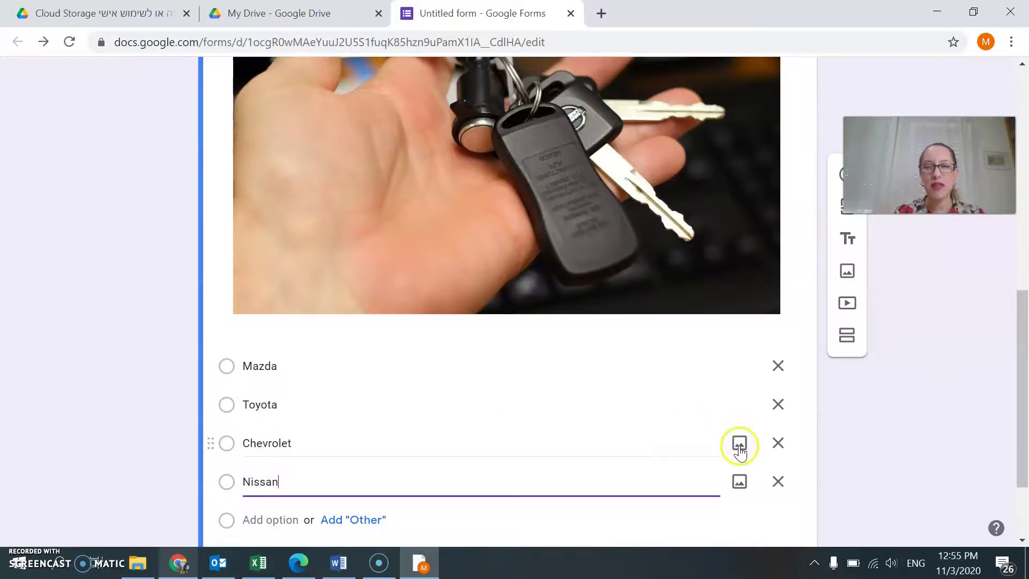
Make the car question required
{"action": "left_click_drag", "start_coordinate": [1022, 394], "coordinate": [1019, 434]}
{"action": "left_click", "coordinate": [743, 477]}
{"action": "left_click", "coordinate": [778, 476]}
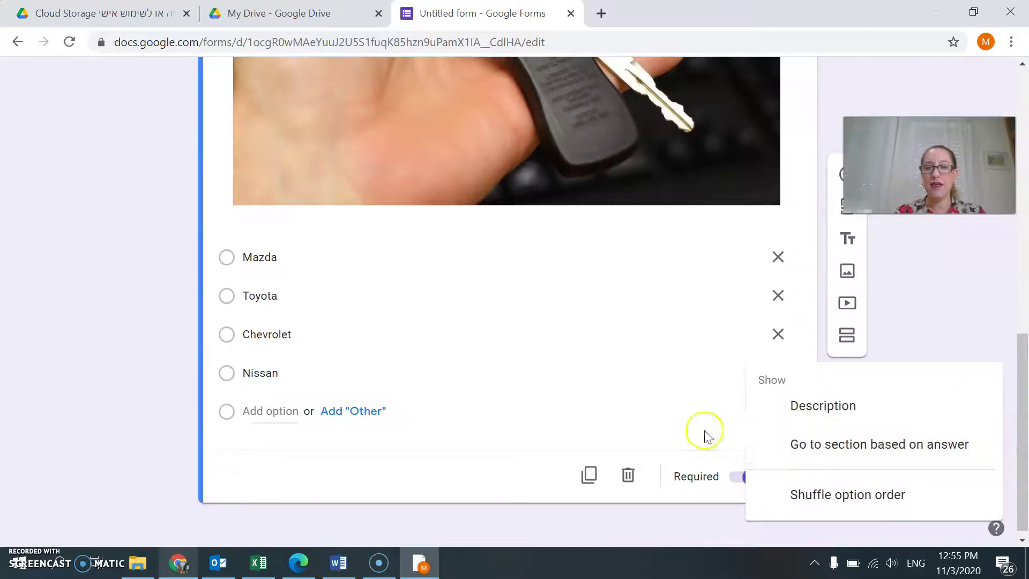
{"action": "left_click", "coordinate": [686, 424]}
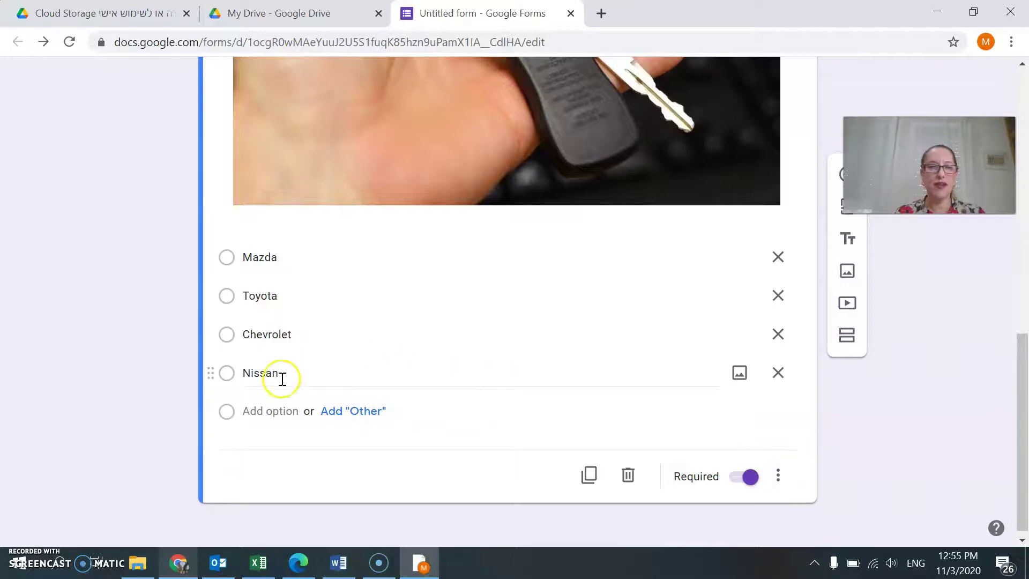
Reorder the car options by moving Mazda between Chevrolet and Nissan
{"action": "double_click", "coordinate": [227, 374]}
{"action": "left_click", "coordinate": [342, 375]}
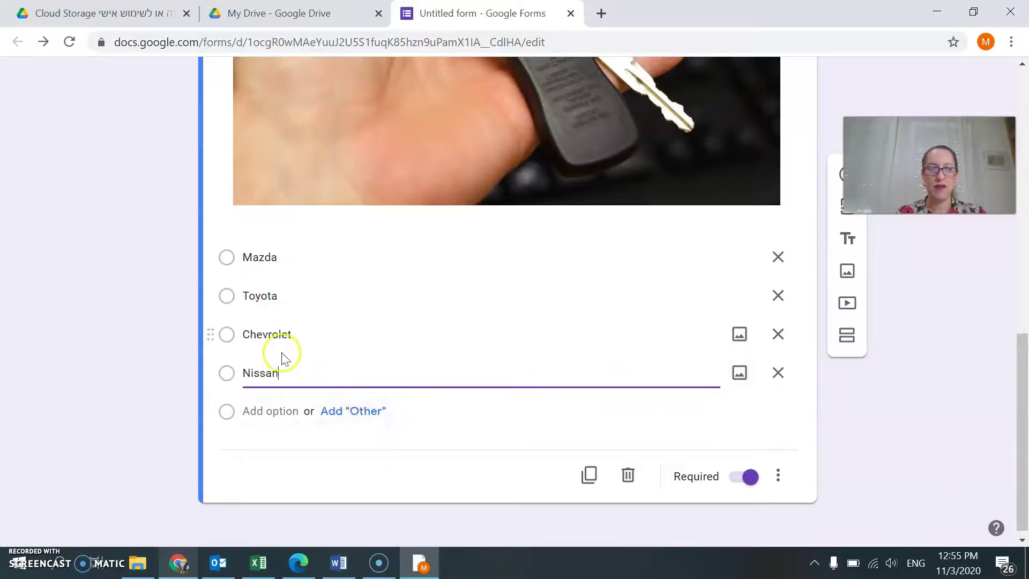
{"action": "left_click_drag", "start_coordinate": [212, 257], "coordinate": [214, 339]}
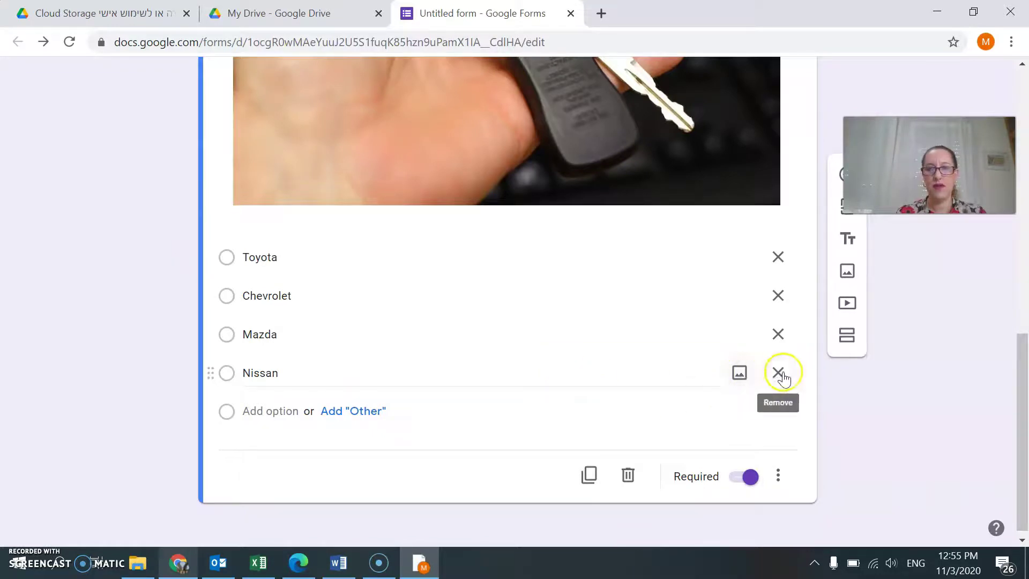
Enable going to a section based on answer, and send Toyota, Chevrolet and Mazda to section 1 (Escape Room Demo)
{"action": "left_click", "coordinate": [779, 476]}
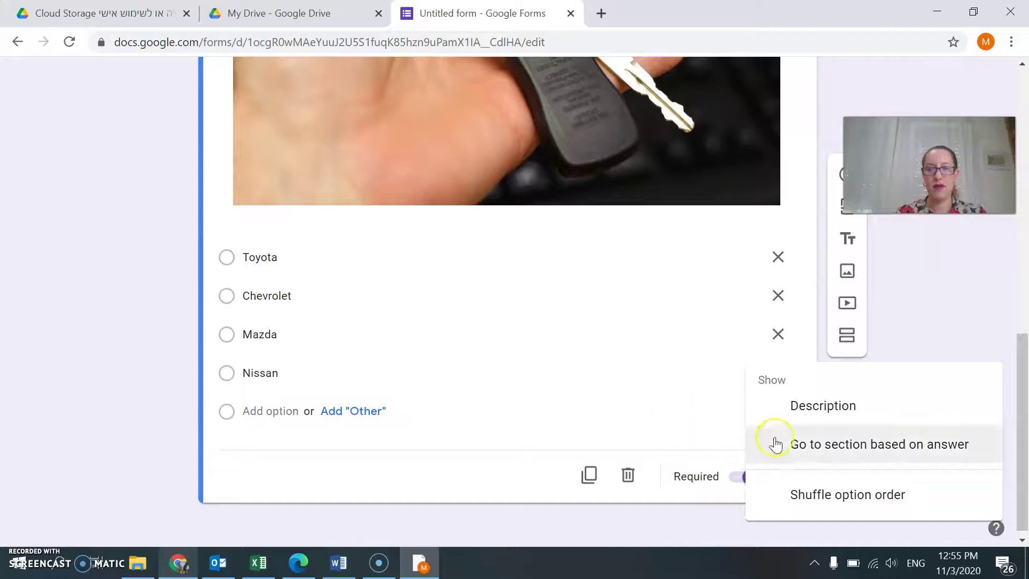
{"action": "left_click", "coordinate": [788, 449]}
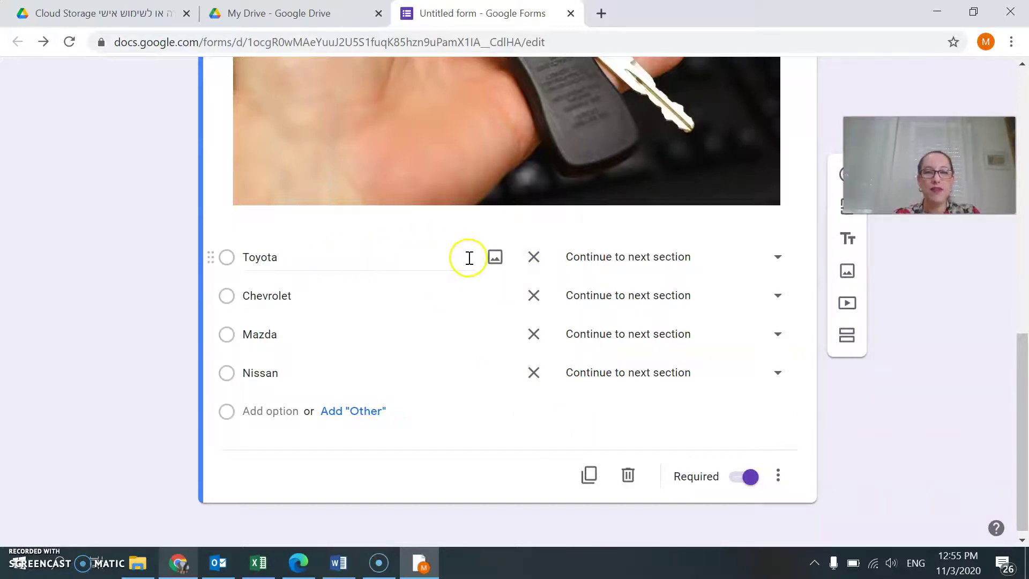
{"action": "left_click", "coordinate": [777, 258]}
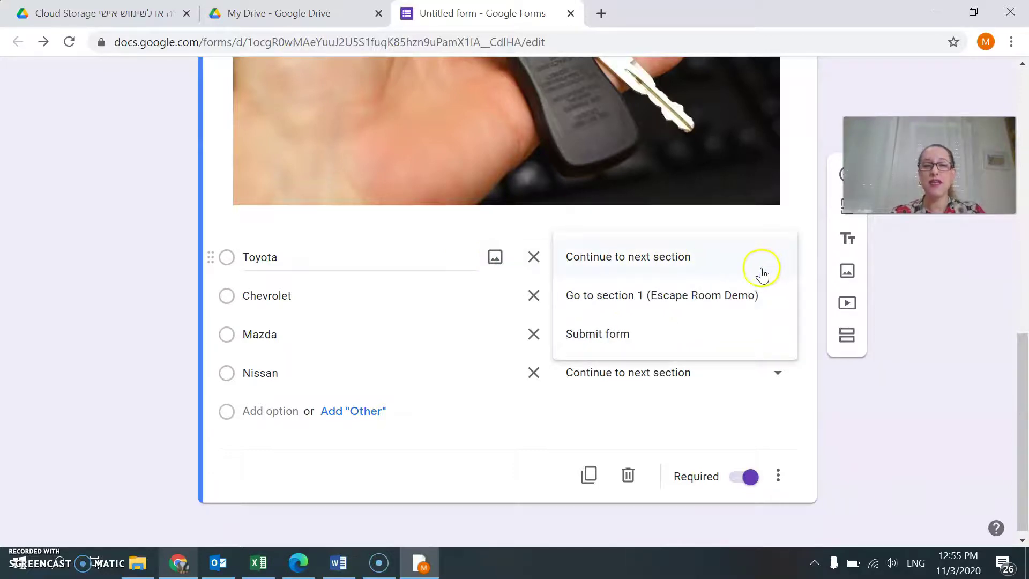
{"action": "left_click", "coordinate": [751, 299]}
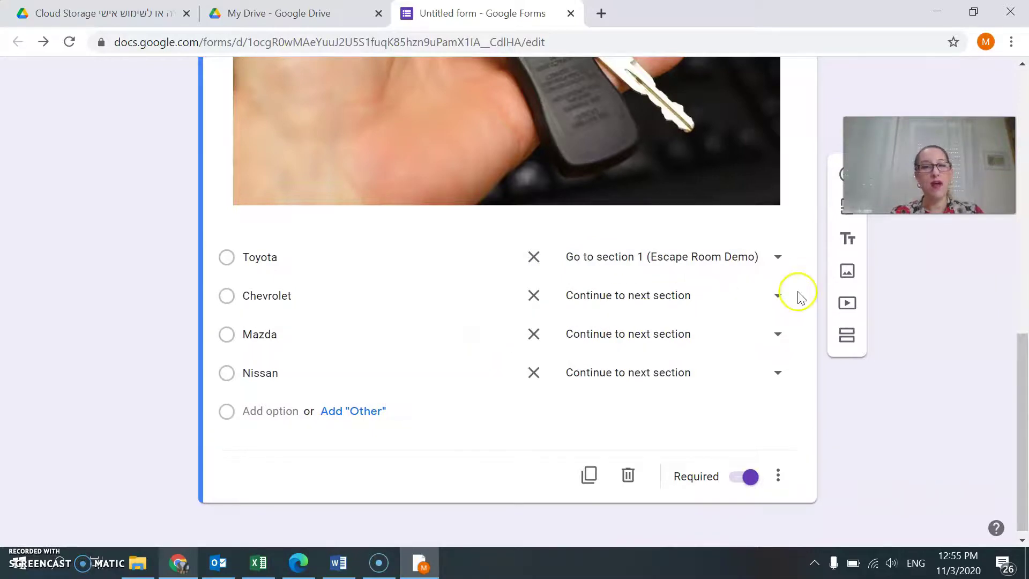
{"action": "left_click", "coordinate": [783, 299]}
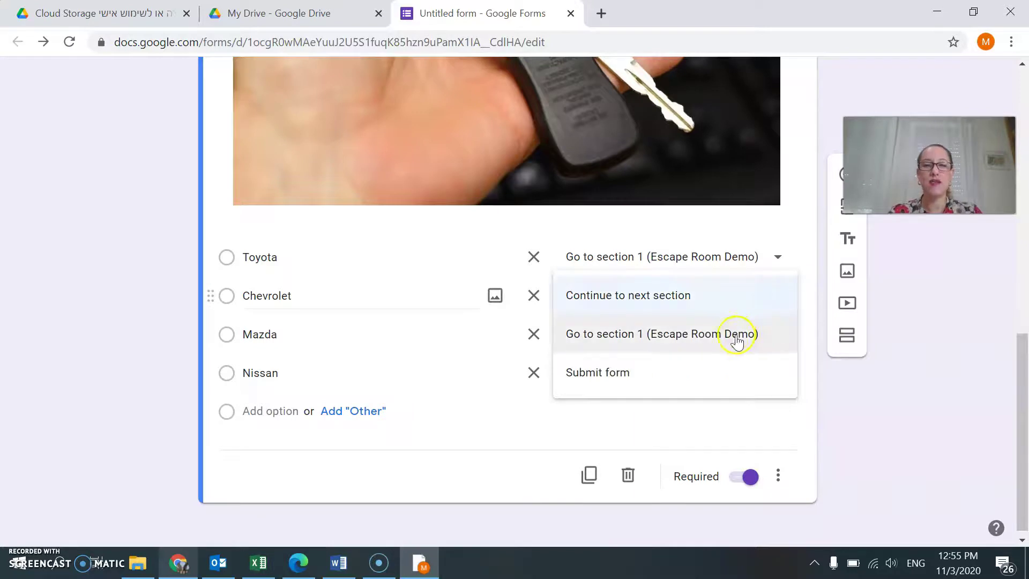
{"action": "left_click", "coordinate": [706, 348]}
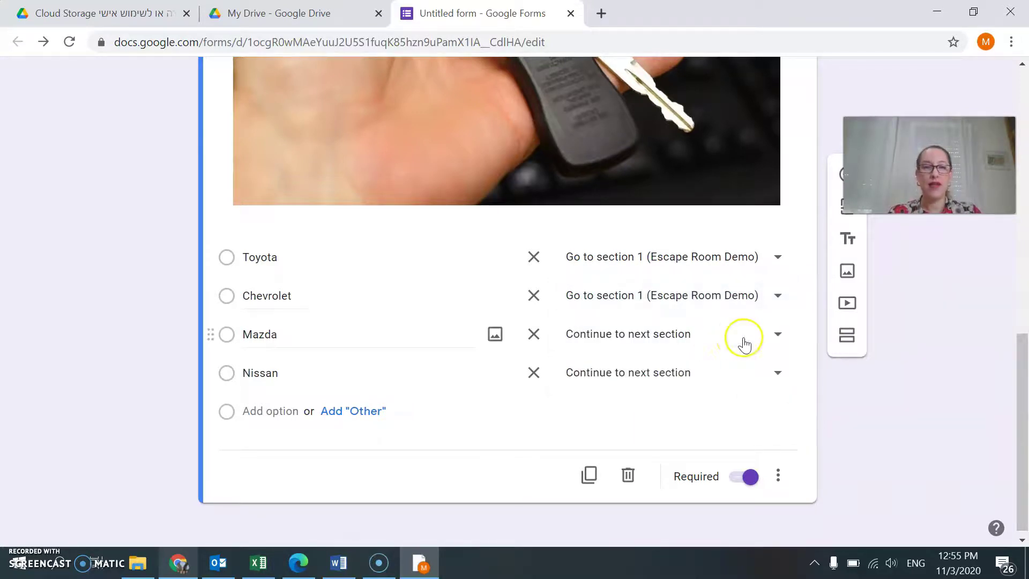
{"action": "left_click", "coordinate": [779, 336]}
{"action": "left_click", "coordinate": [742, 370]}
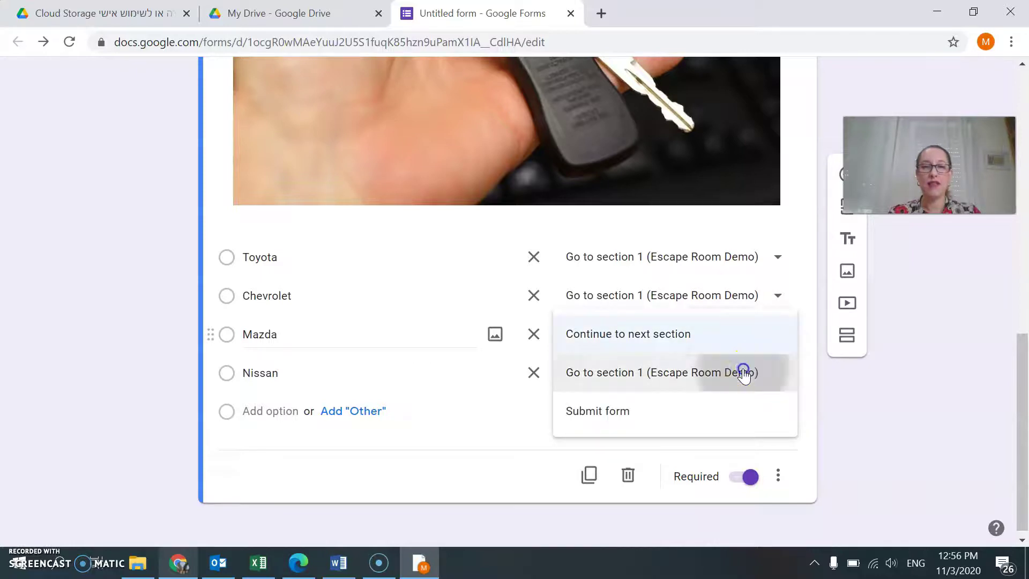
Set the Nissan answer to continue to the next section
{"action": "left_click", "coordinate": [774, 376]}
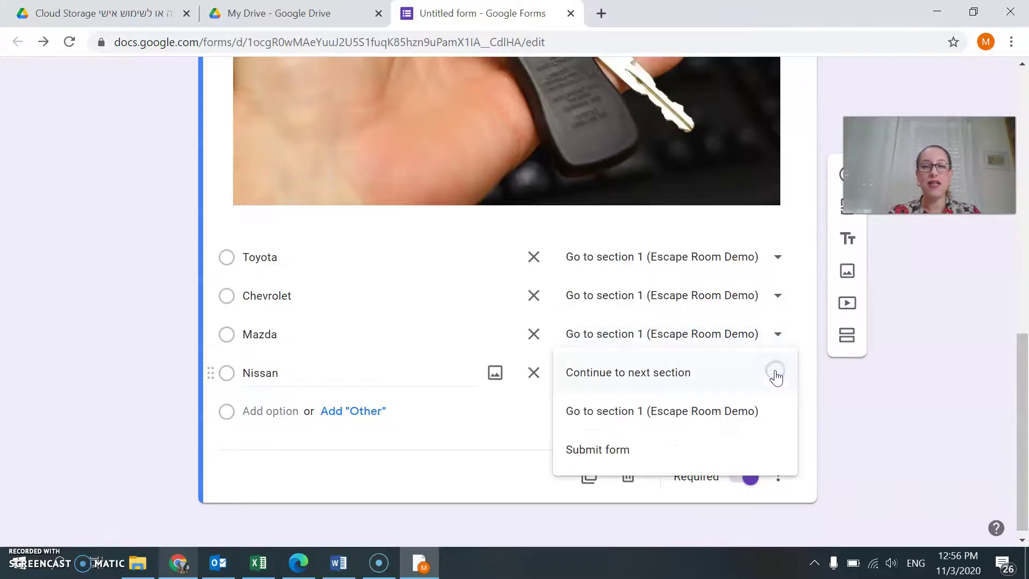
{"action": "left_click", "coordinate": [742, 414]}
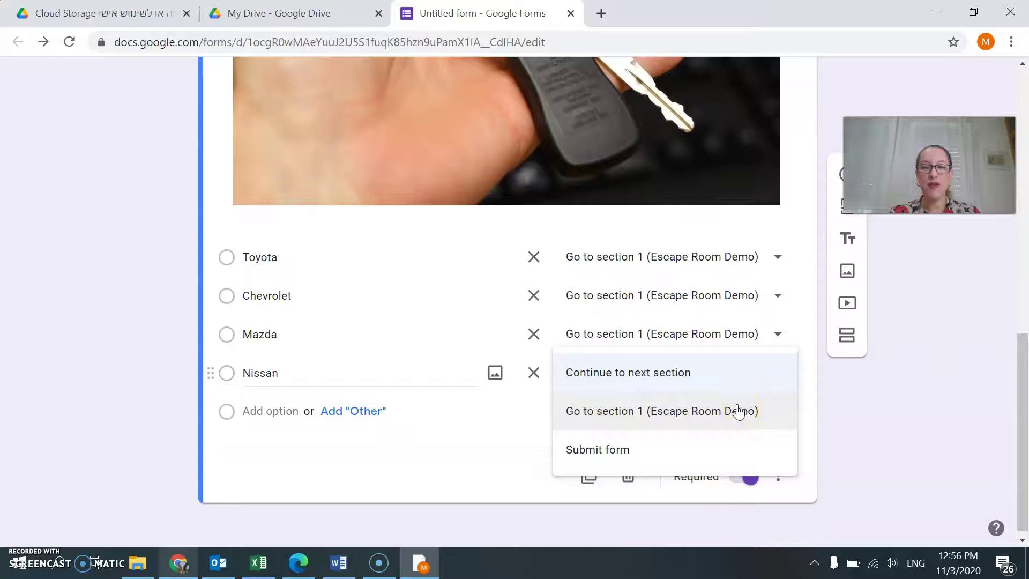
{"action": "left_click", "coordinate": [728, 372]}
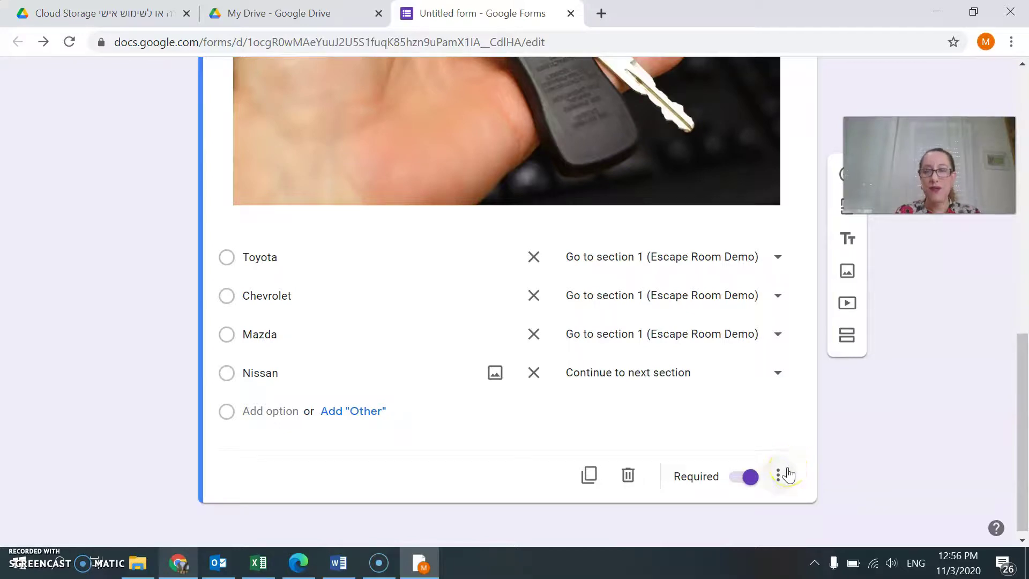
Add a new section after the car question, title it "Room Two", and insert a new question in it
{"action": "left_click", "coordinate": [847, 338]}
{"action": "left_click", "coordinate": [980, 361]}
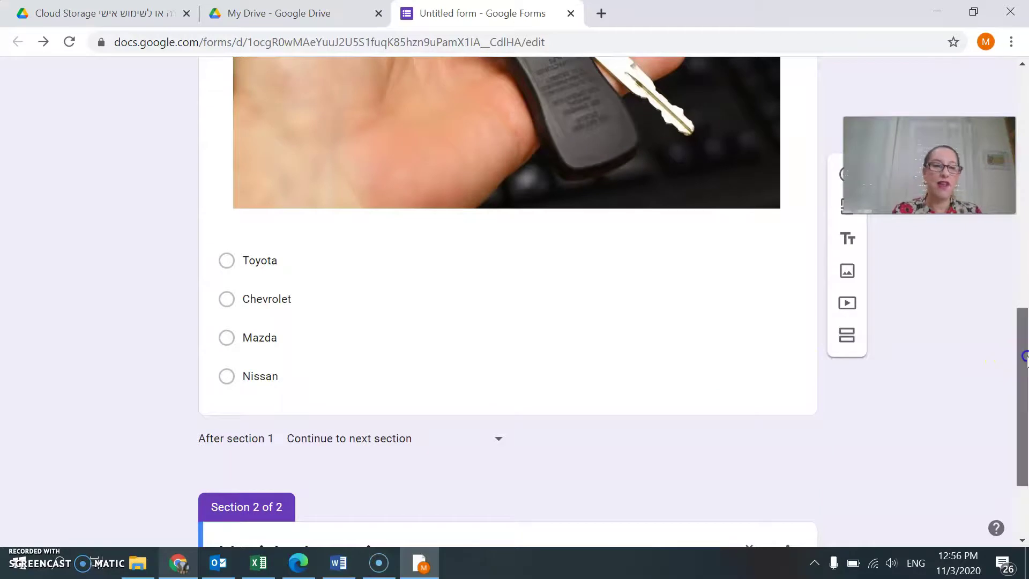
{"action": "scroll", "coordinate": [1016, 402], "scroll_direction": "down", "scroll_amount": 3}
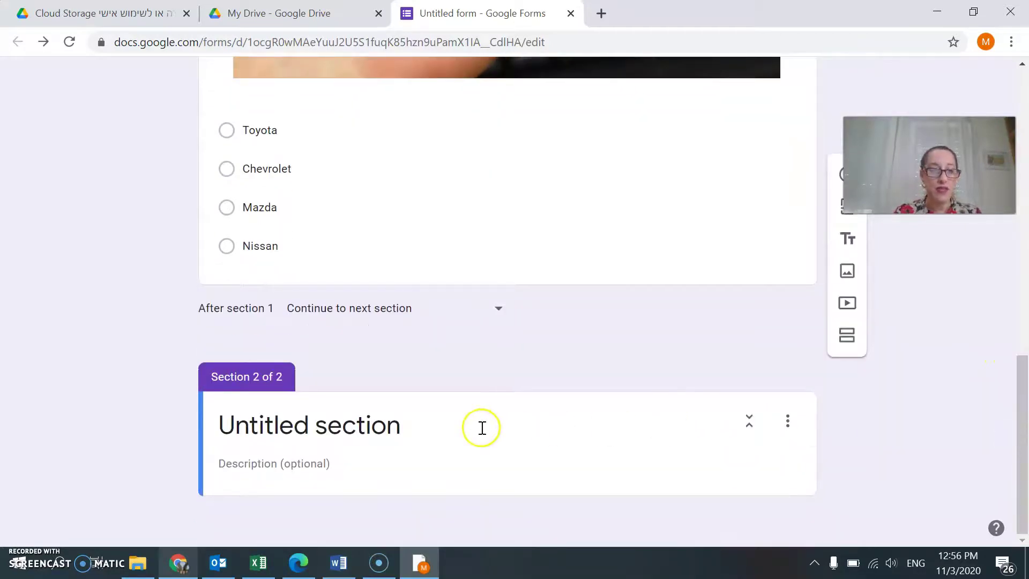
{"action": "left_click", "coordinate": [421, 432]}
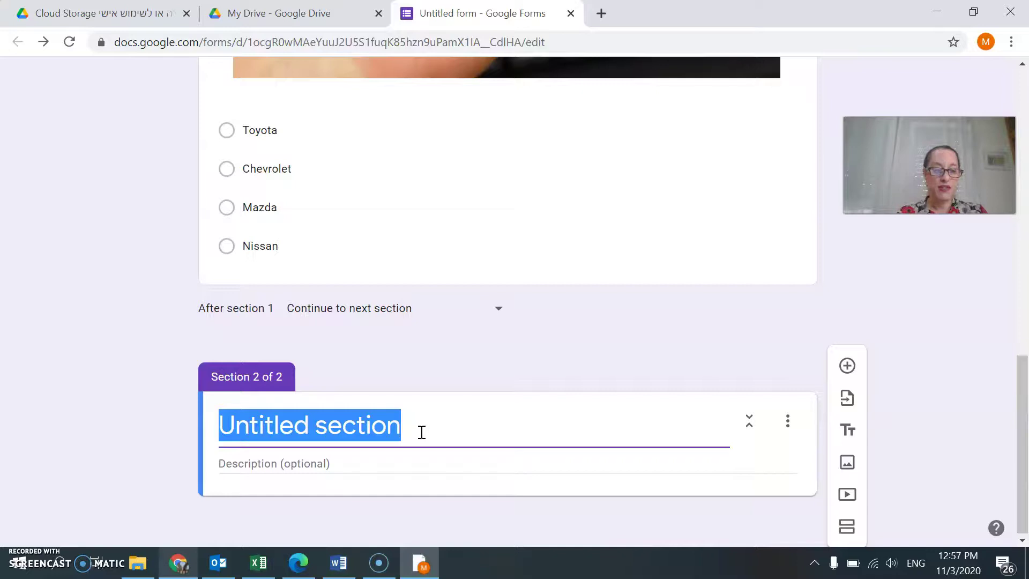
{"action": "type", "text": "R"}
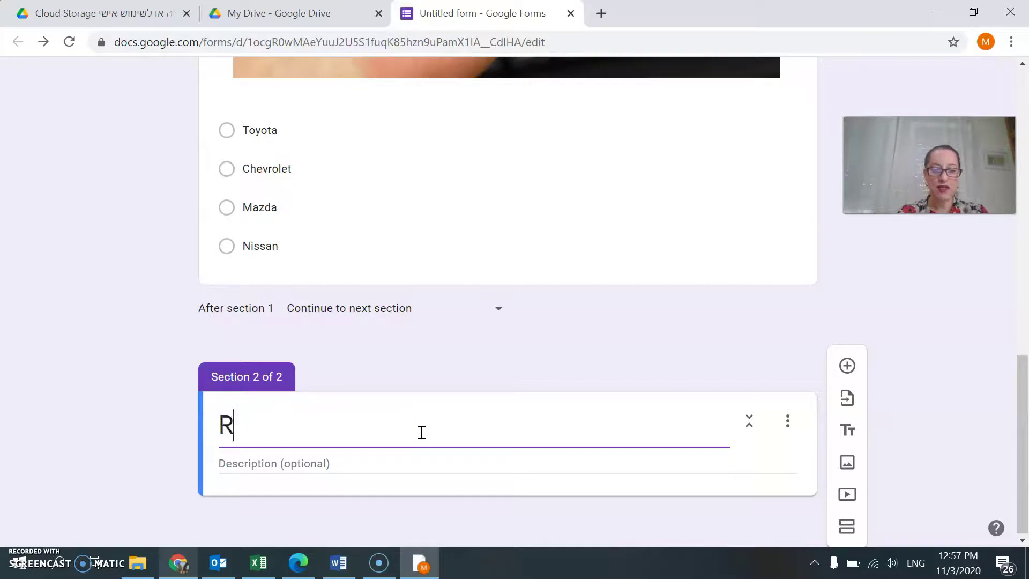
{"action": "type", "text": "oom Two"}
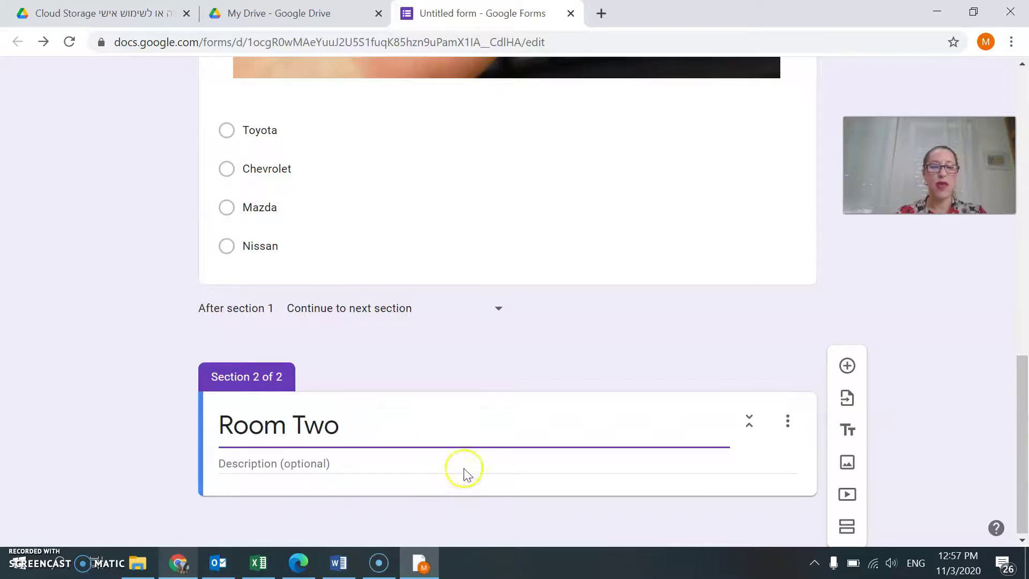
{"action": "left_click", "coordinate": [851, 371]}
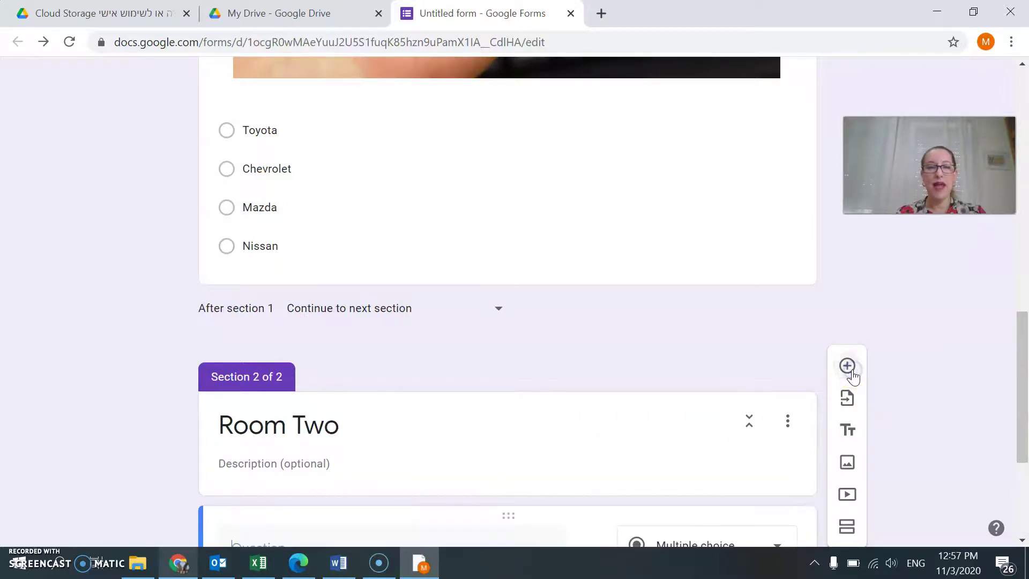
Enter "What part of speech describes a noun?" as the new question's text in the Room Two section
{"action": "left_click_drag", "start_coordinate": [1012, 353], "coordinate": [1019, 430]}
{"action": "left_click", "coordinate": [451, 329]}
{"action": "type", "text": "What p"}
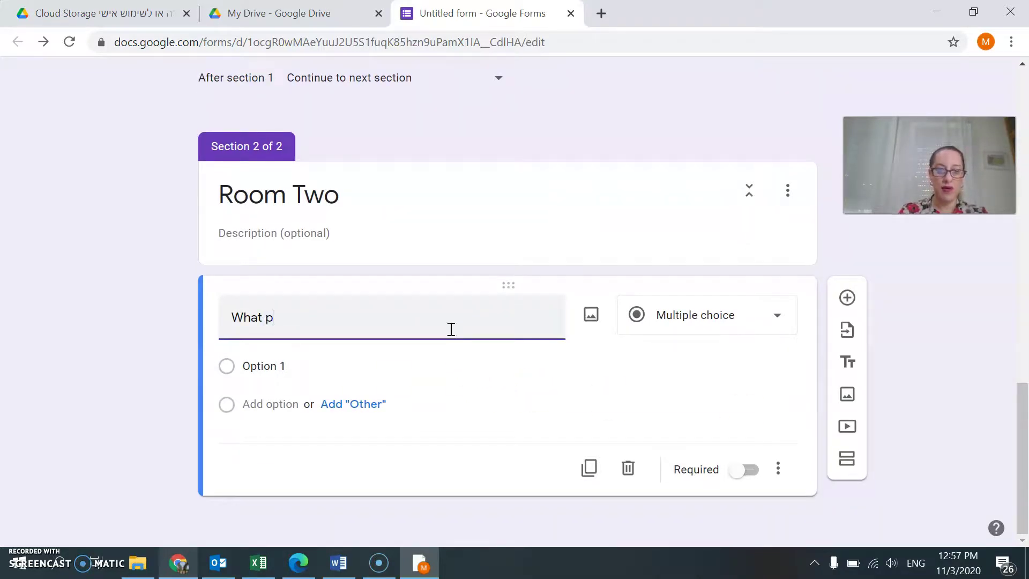
{"action": "type", "text": "art of speech"}
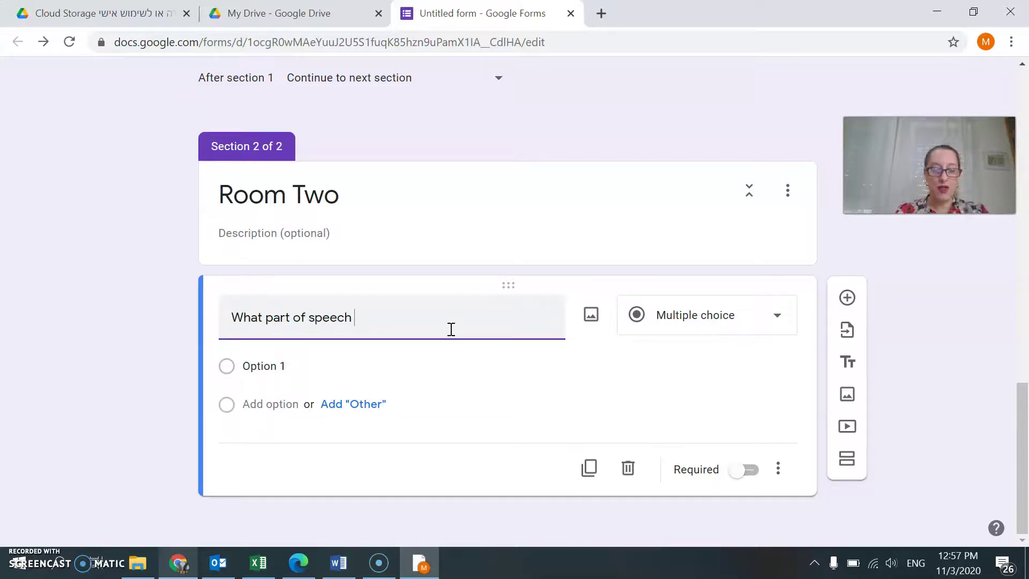
{"action": "type", "text": " describes "}
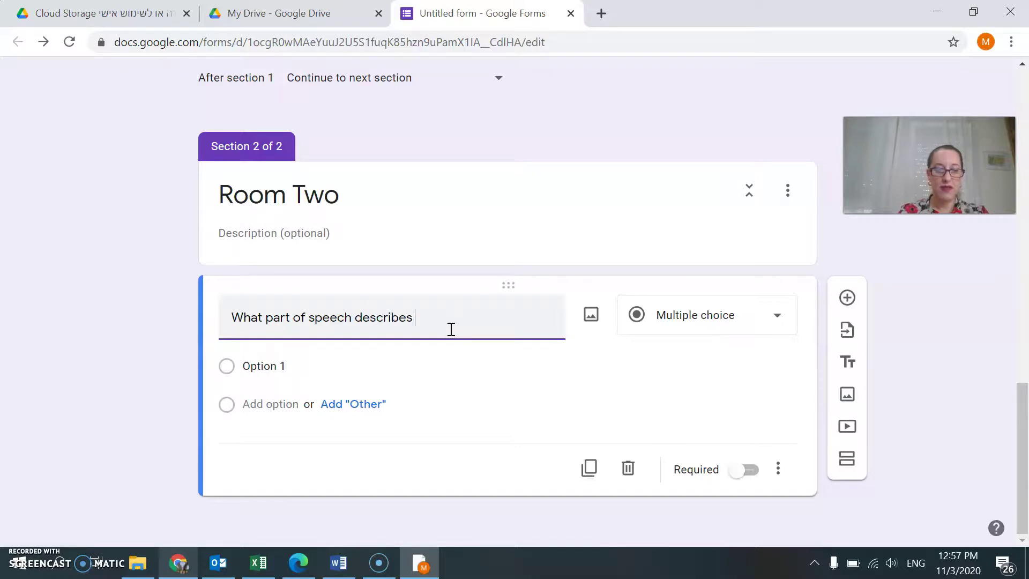
{"action": "type", "text": "a noun?"}
{"action": "left_click", "coordinate": [295, 366]}
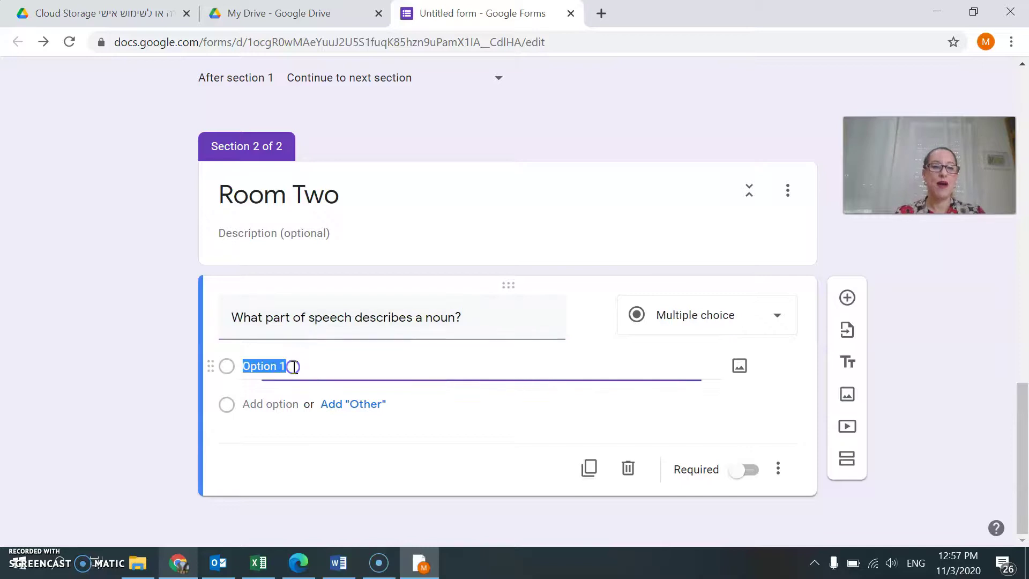
{"action": "type", "text": "verb"}
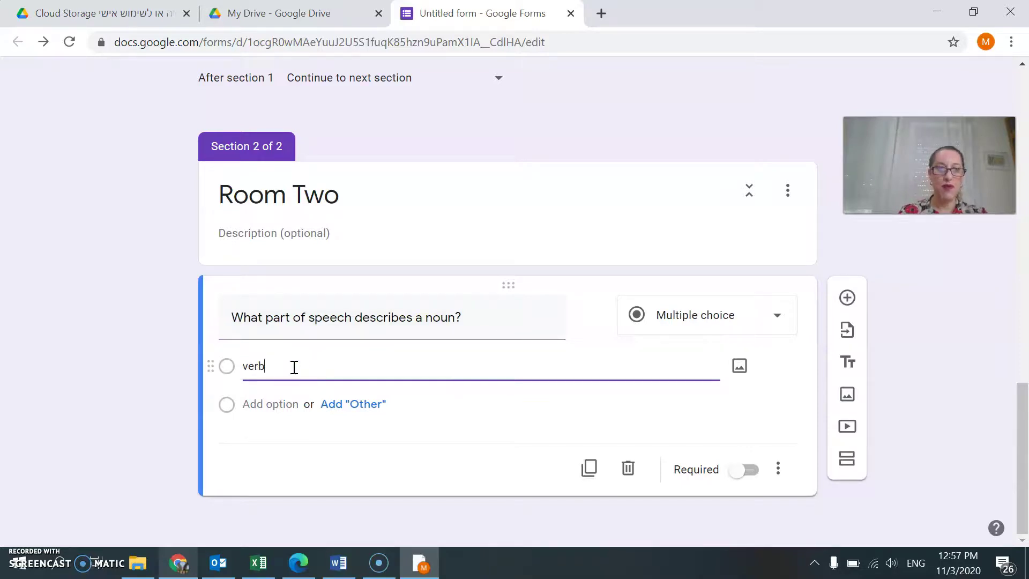
{"action": "left_click", "coordinate": [276, 404]}
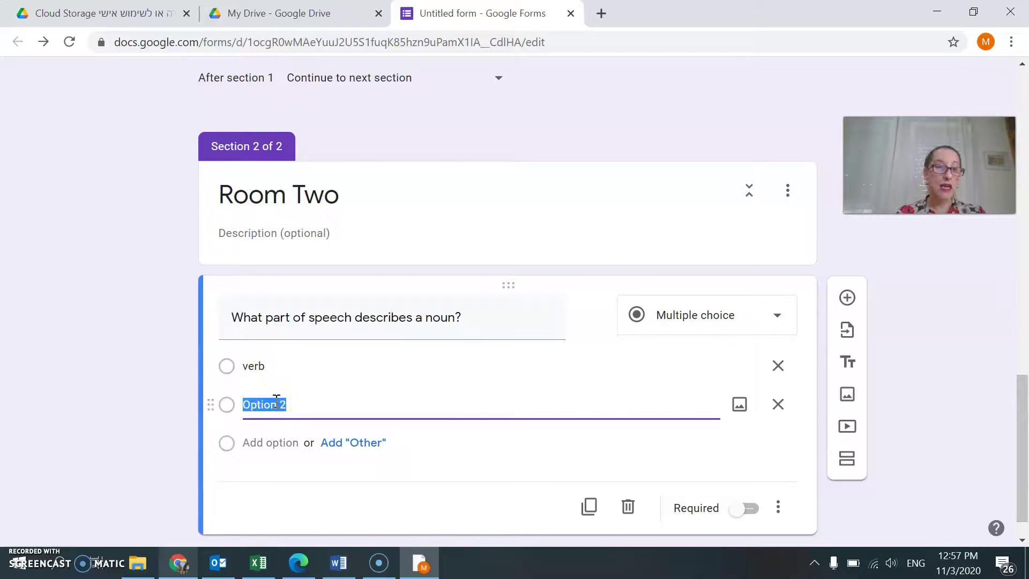
Change the Room Two question to a short answer and append "(write your answer in ALL CAPS)" to its text
{"action": "left_click", "coordinate": [779, 321]}
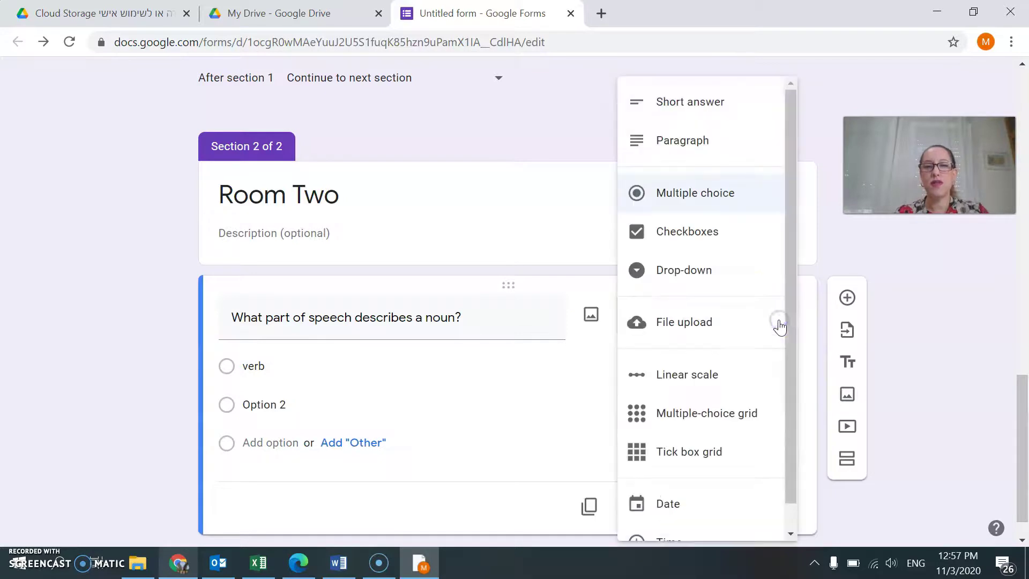
{"action": "left_click", "coordinate": [719, 106]}
{"action": "left_click", "coordinate": [494, 346]}
{"action": "triple_click", "coordinate": [495, 346]}
{"action": "left_click", "coordinate": [495, 345]}
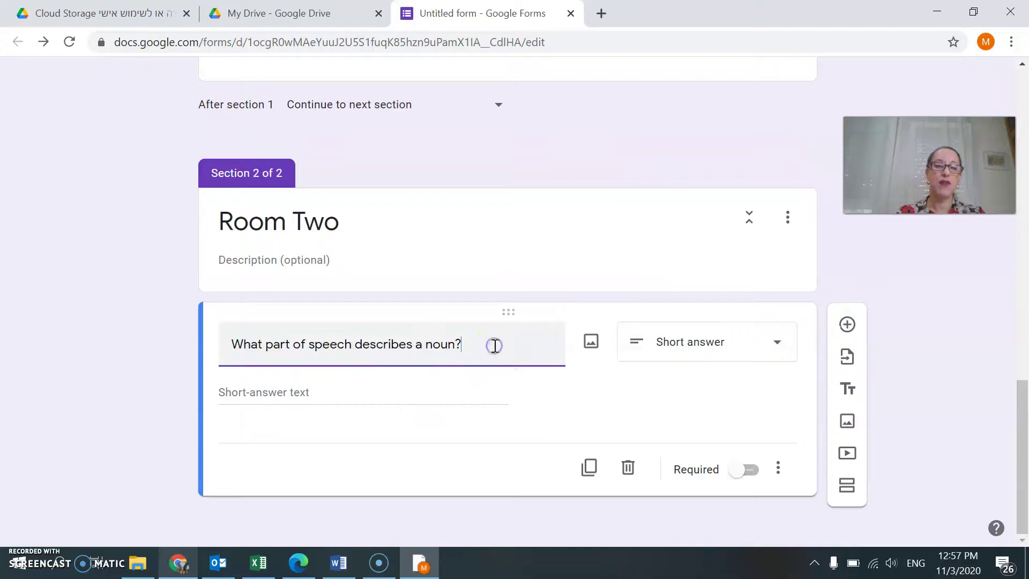
{"action": "type", "text": "(wri"}
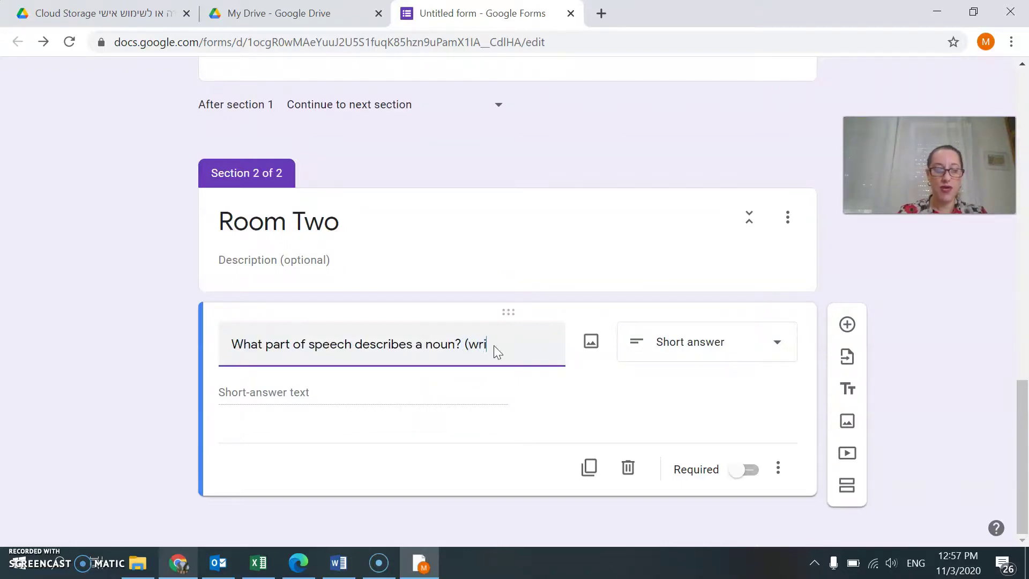
{"action": "type", "text": "te your answer in"}
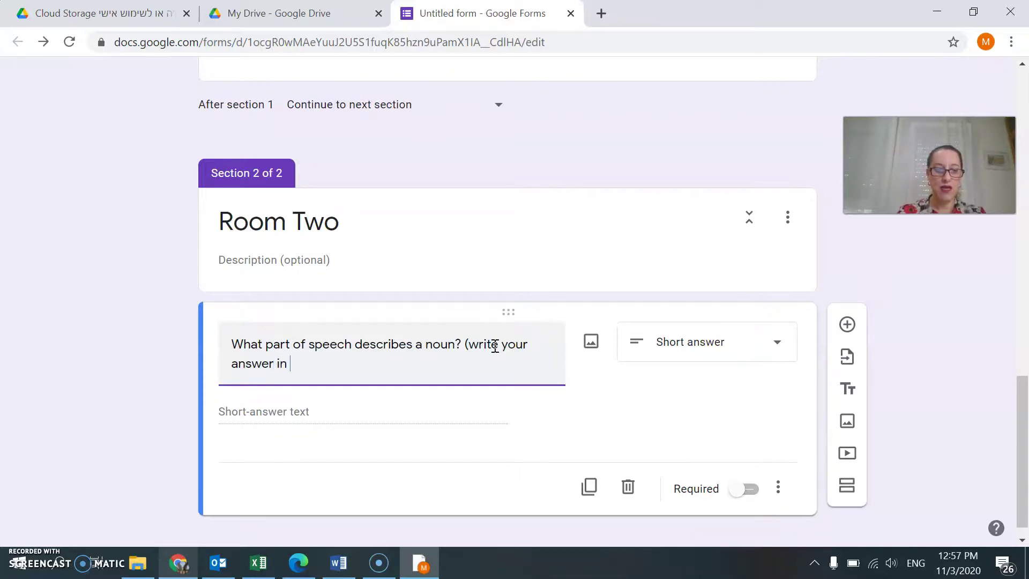
{"action": "type", "text": " ALL CAPS"}
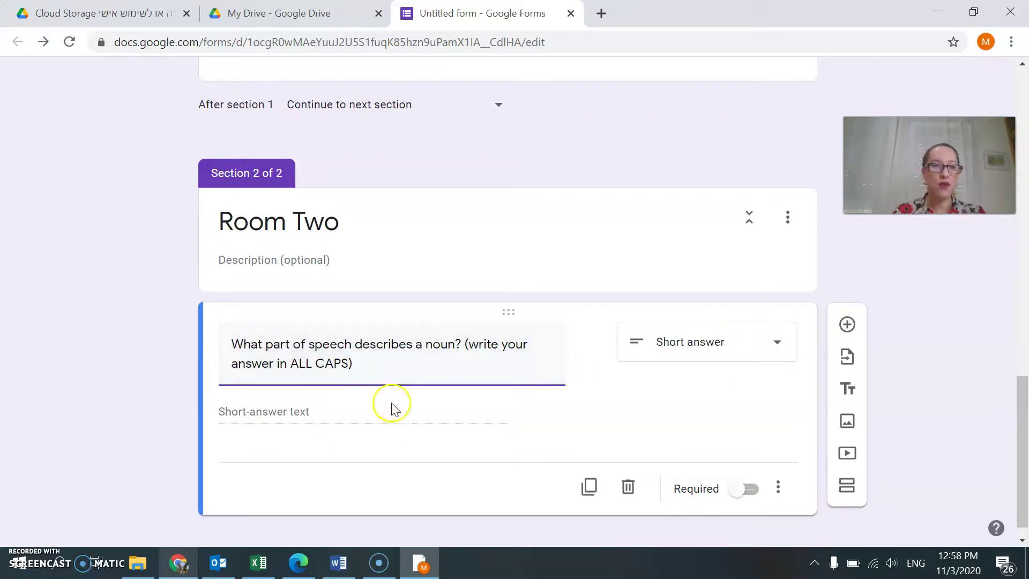
Make the part-of-speech question required and enable response validation for it
{"action": "left_click", "coordinate": [329, 420]}
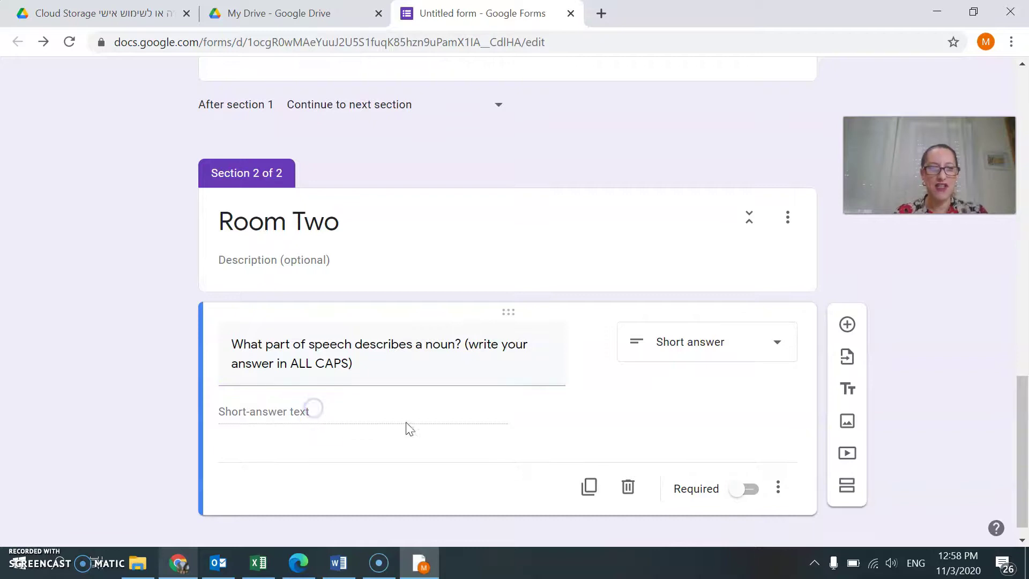
{"action": "right_click", "coordinate": [736, 485]}
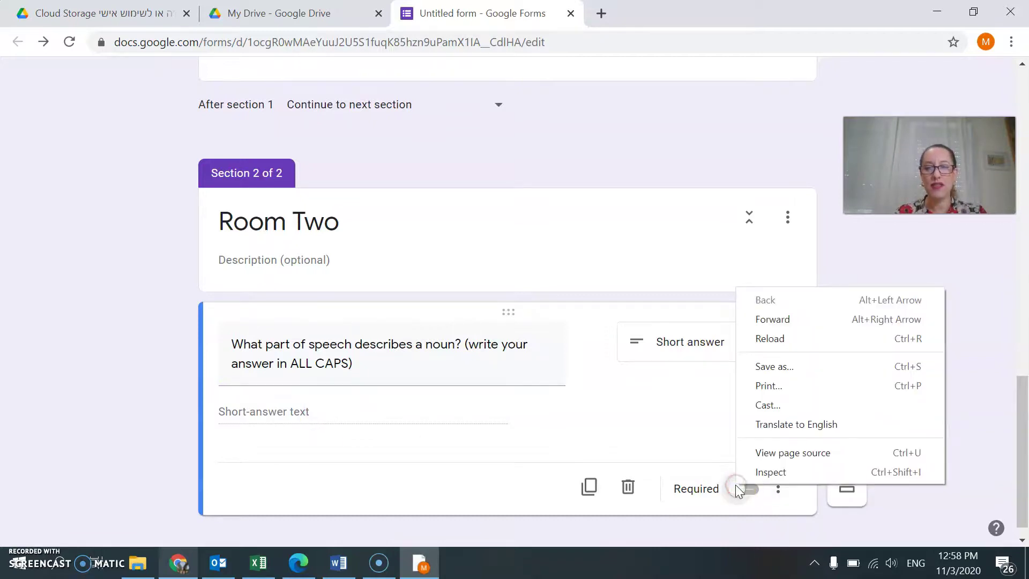
{"action": "right_click", "coordinate": [745, 488]}
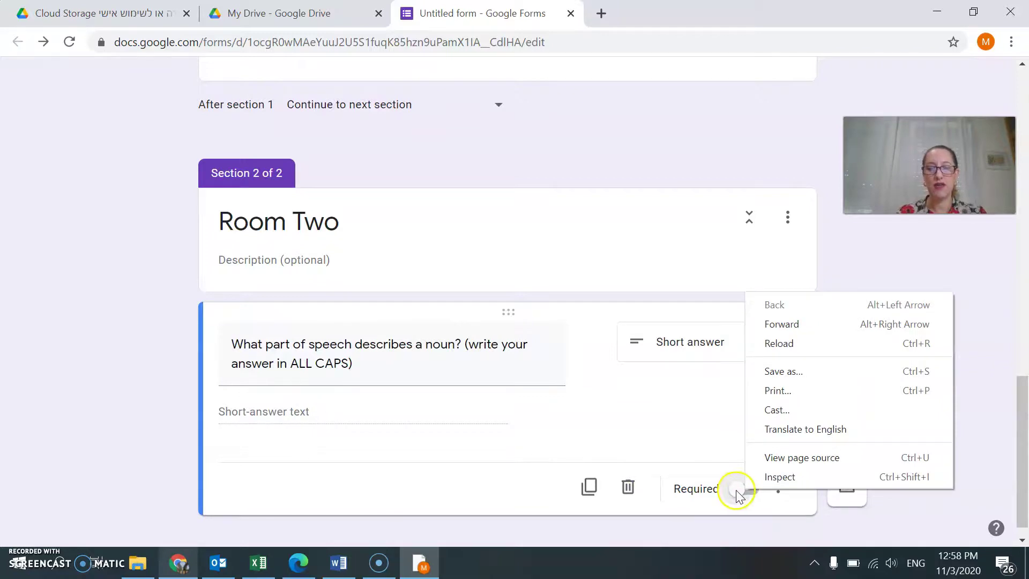
{"action": "left_click", "coordinate": [744, 489]}
{"action": "left_click", "coordinate": [778, 489]}
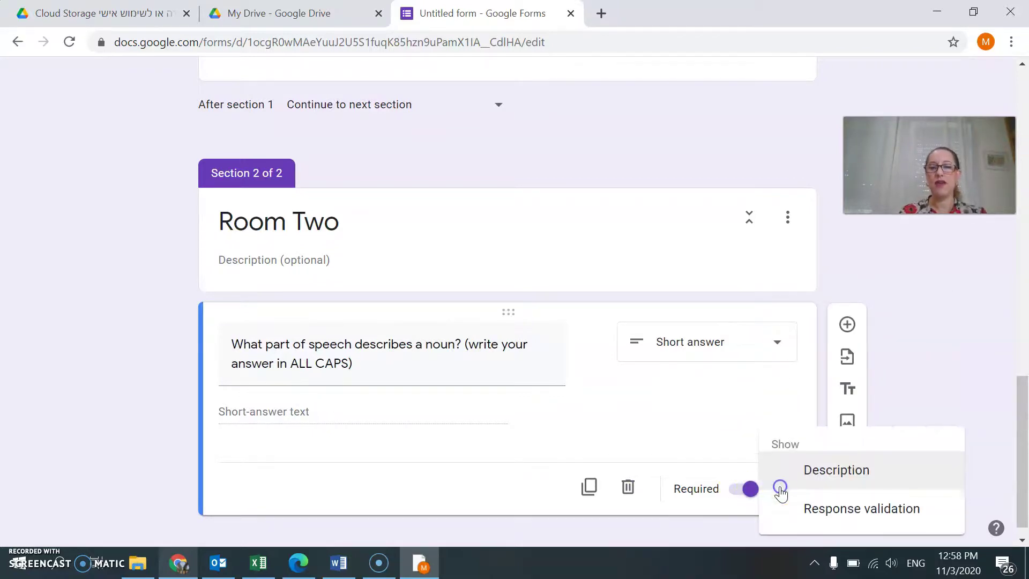
{"action": "left_click", "coordinate": [805, 510]}
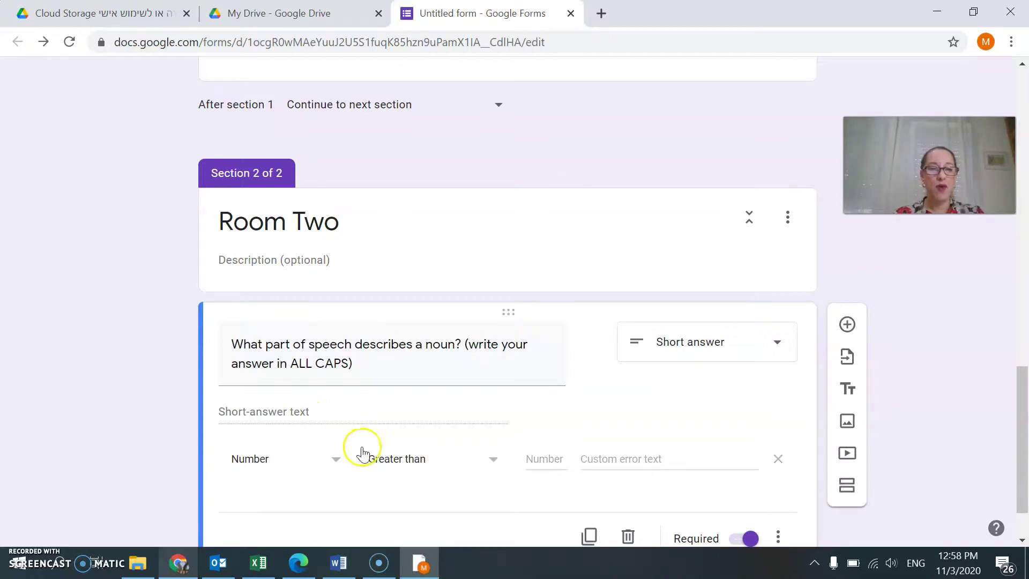
Set the validation rule to Text, Contains, "VERB", with the custom error text "Oops, try again"
{"action": "left_click", "coordinate": [338, 459]}
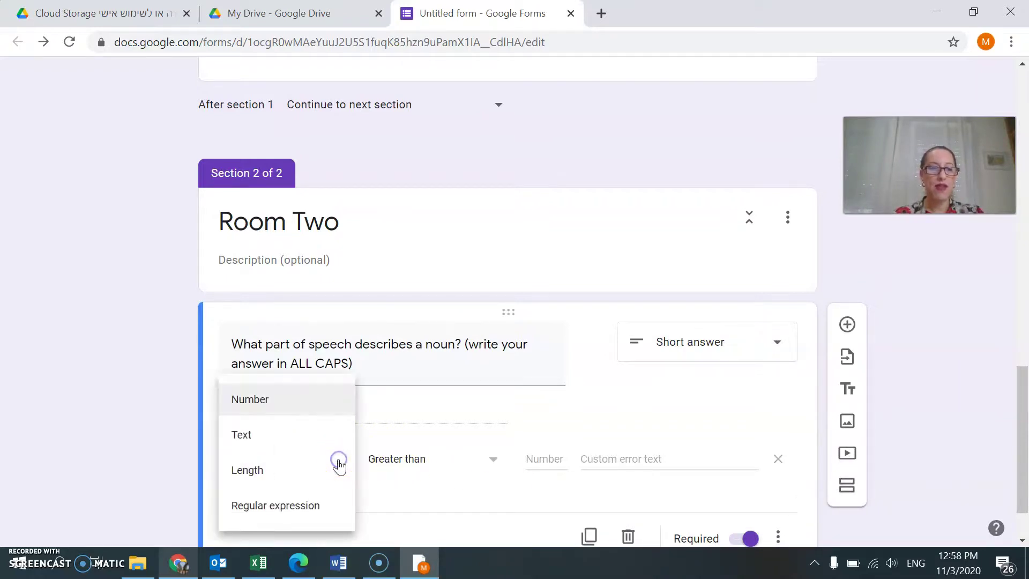
{"action": "left_click", "coordinate": [297, 434]}
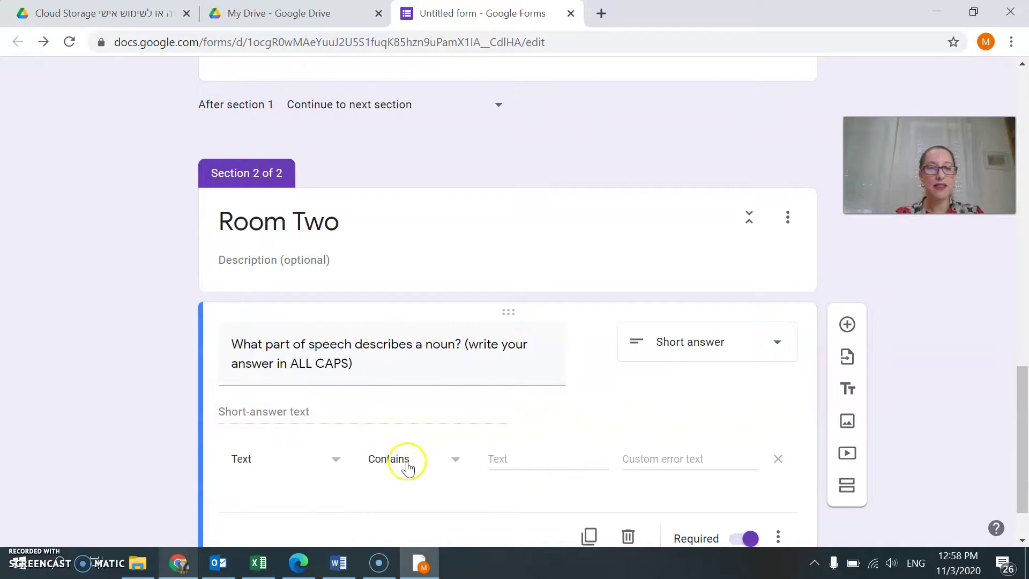
{"action": "left_click", "coordinate": [454, 461]}
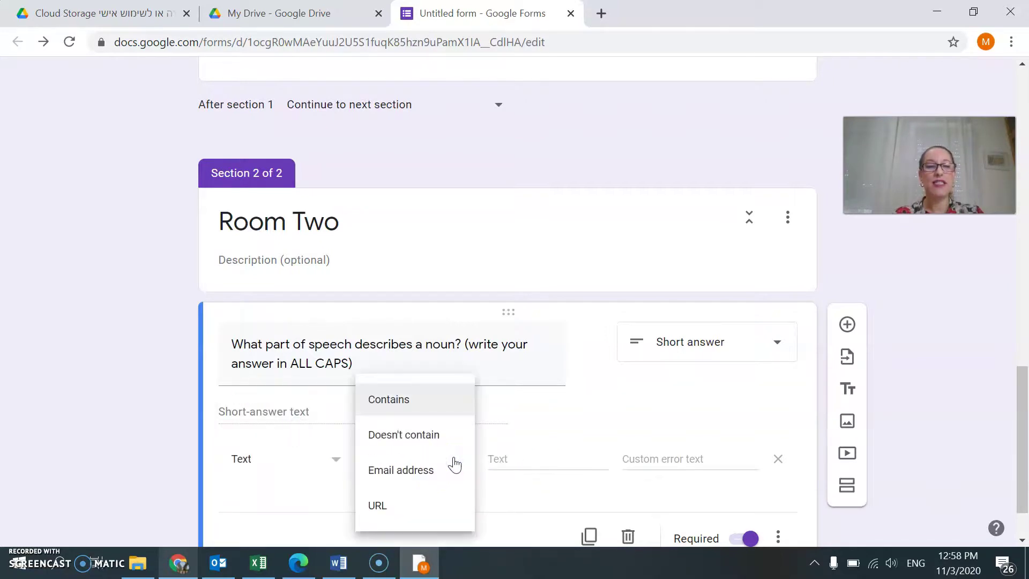
{"action": "left_click", "coordinate": [437, 407]}
{"action": "left_click", "coordinate": [493, 459]}
{"action": "type", "text": "VERB"}
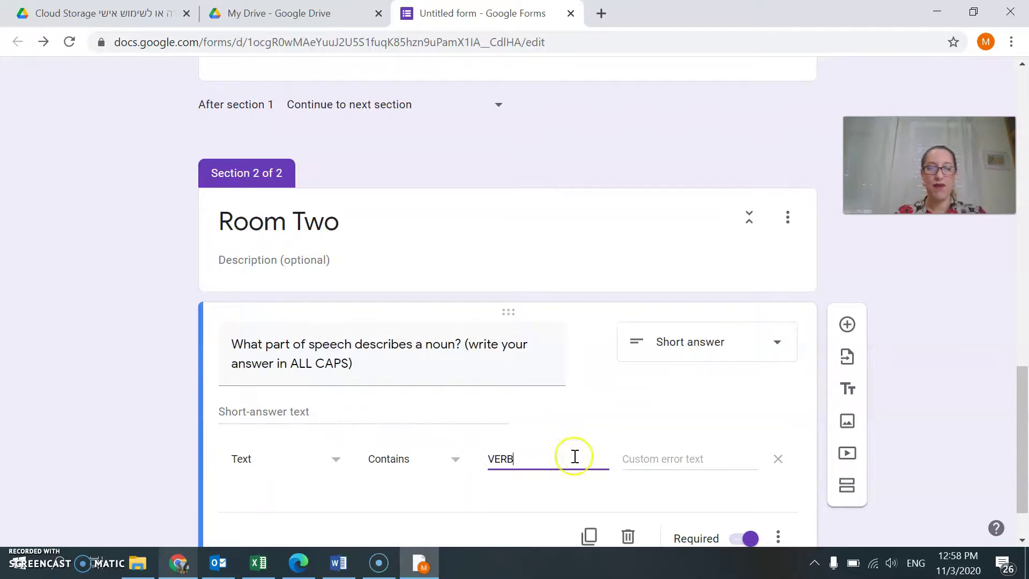
{"action": "left_click", "coordinate": [663, 460]}
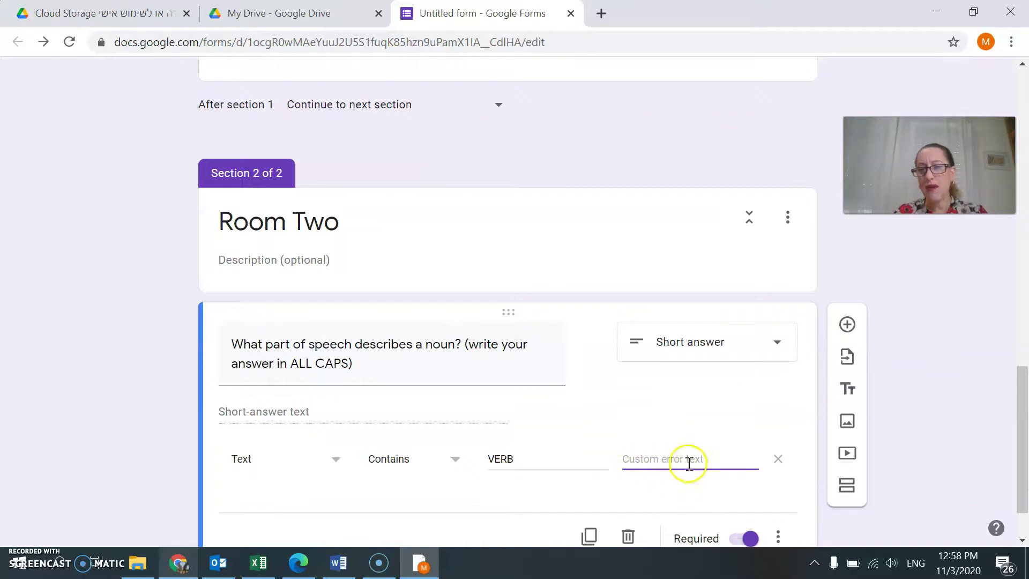
{"action": "type", "text": "Oops, try again"}
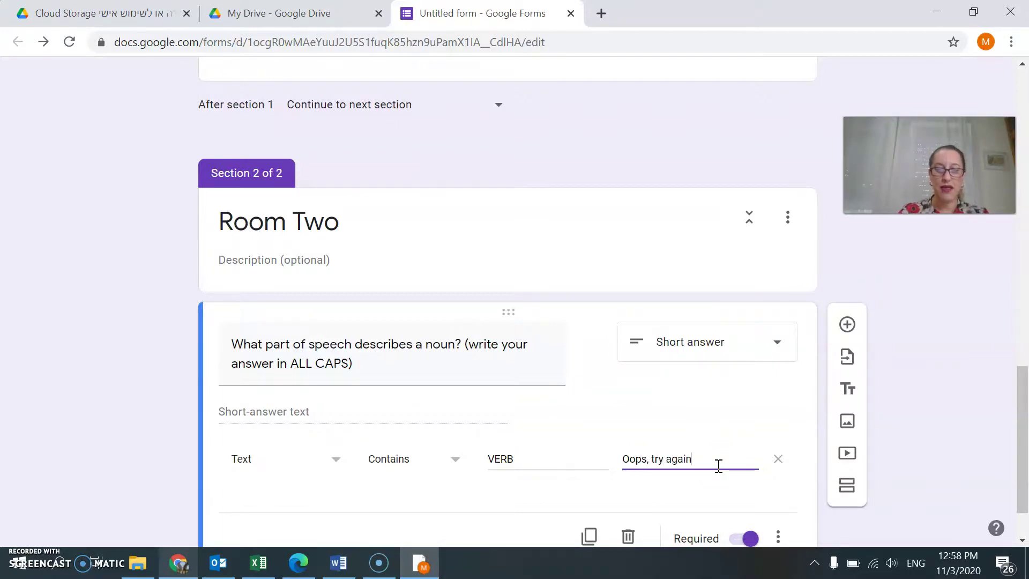
Open a preview of the Escape Room Demo form as respondents see it
{"action": "scroll", "coordinate": [1018, 467], "scroll_direction": "down", "scroll_amount": 1}
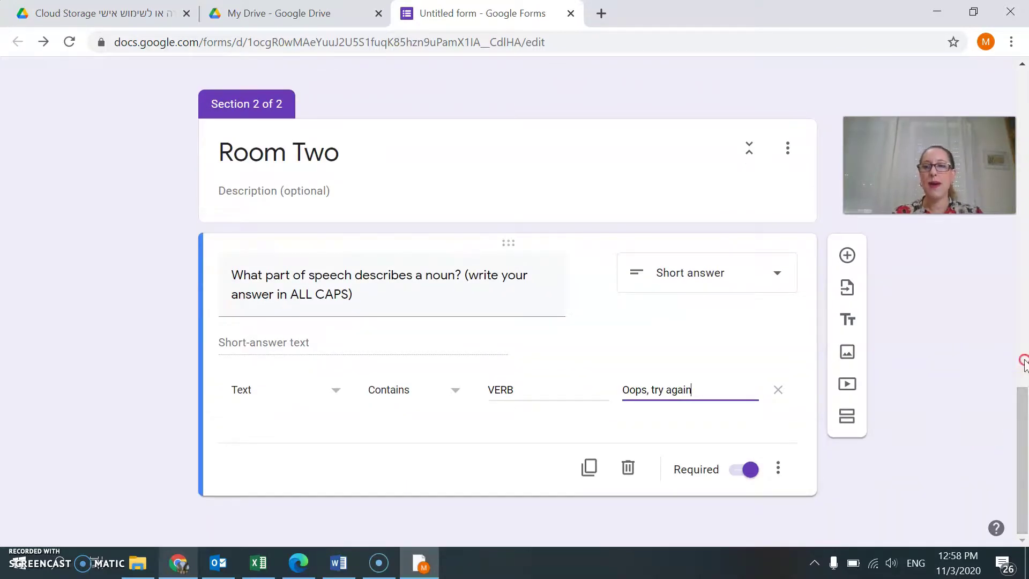
{"action": "right_click", "coordinate": [1024, 362]}
{"action": "left_click_drag", "start_coordinate": [1023, 413], "coordinate": [982, 114]}
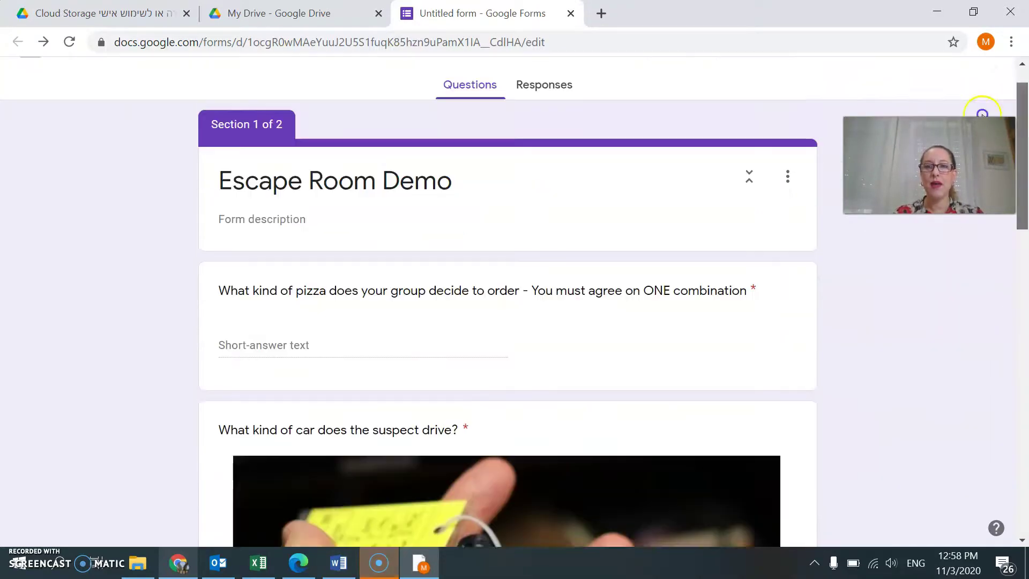
{"action": "scroll", "coordinate": [982, 115], "scroll_direction": "up", "scroll_amount": 2}
{"action": "left_click", "coordinate": [788, 81]}
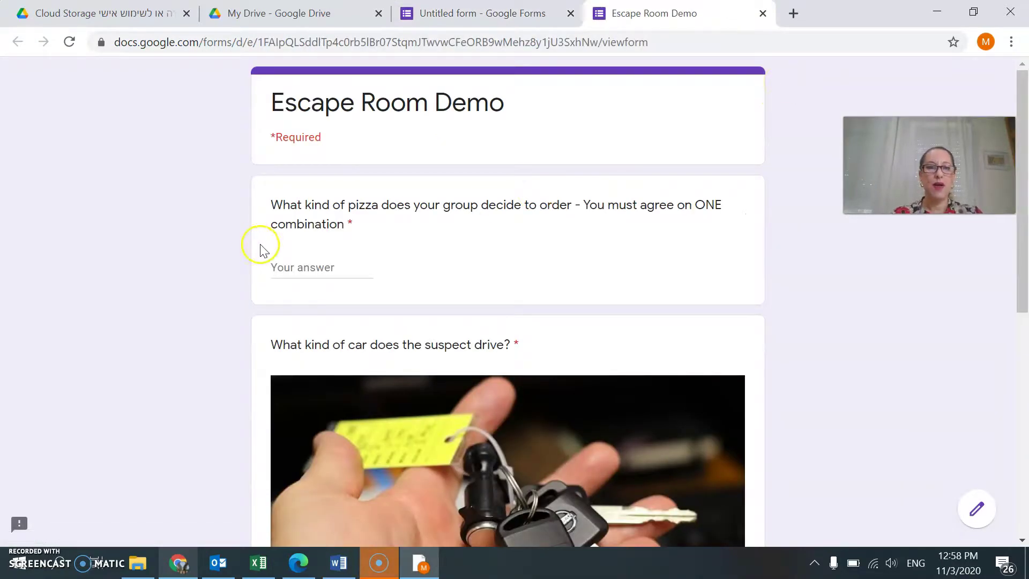
Answer the pizza question in the preview with "Mushroom olives and extra cheese"
{"action": "left_click", "coordinate": [283, 261]}
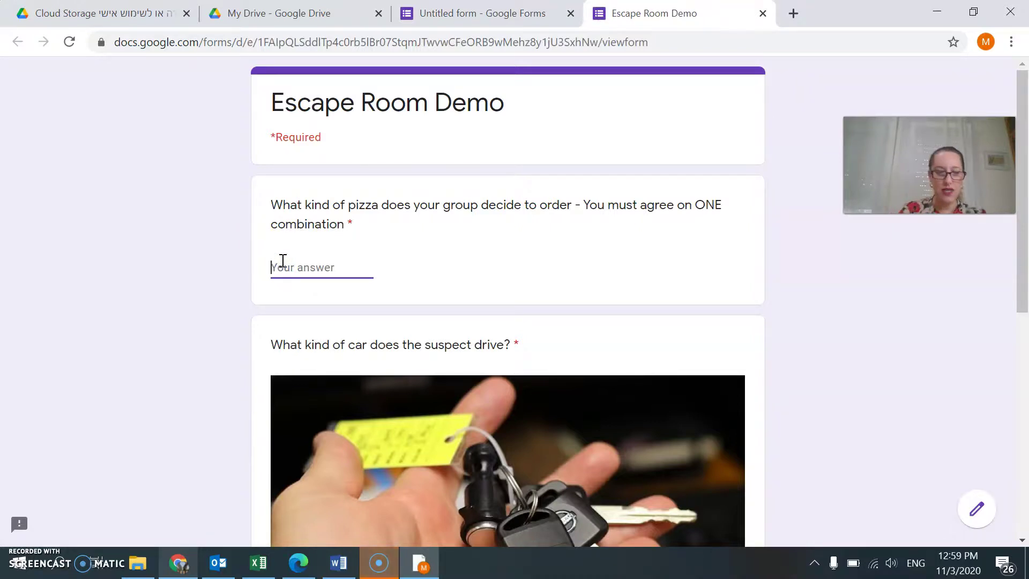
{"action": "type", "text": "Mushroom "}
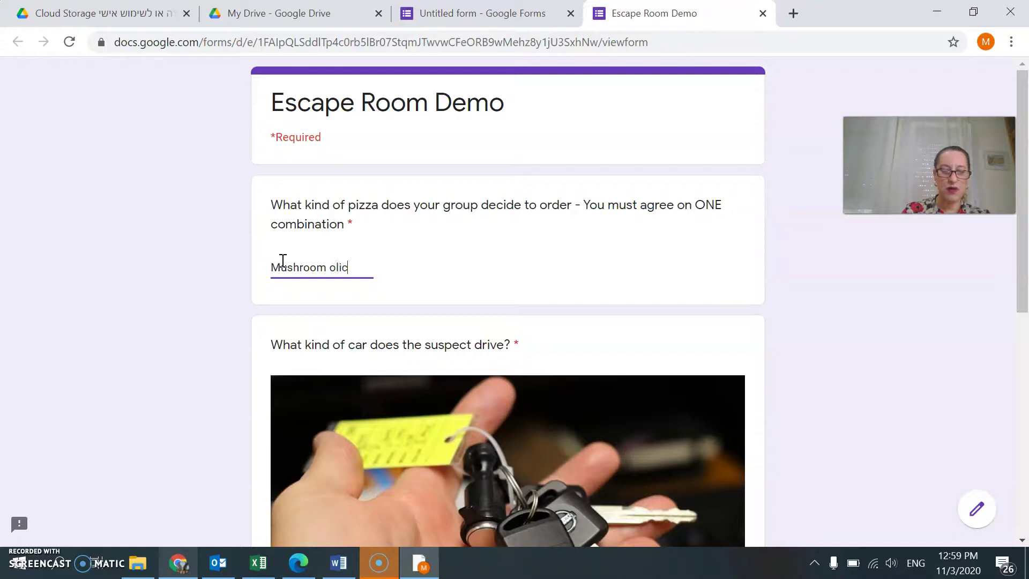
{"action": "type", "text": "olives and "}
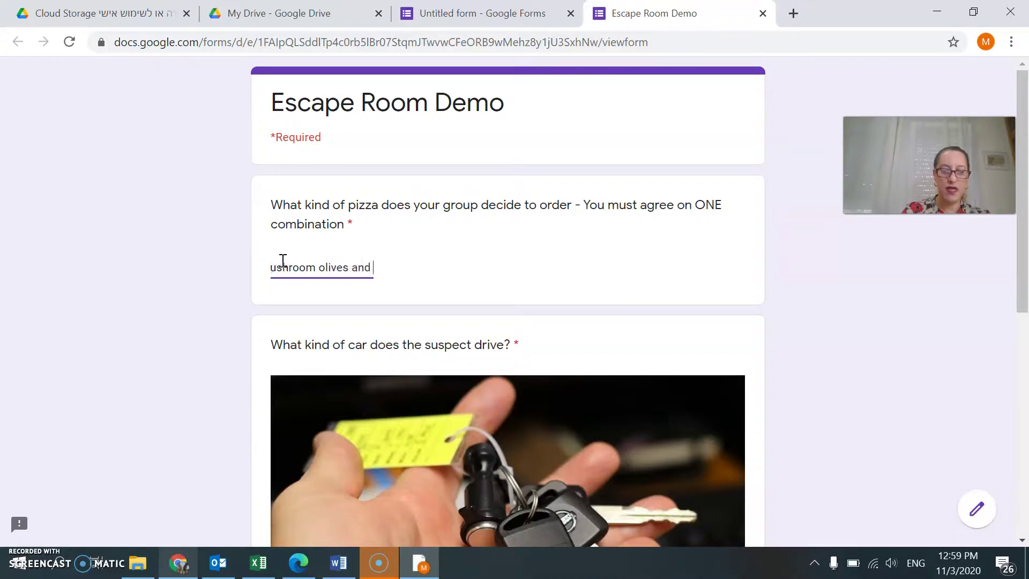
{"action": "type", "text": "extra cheese"}
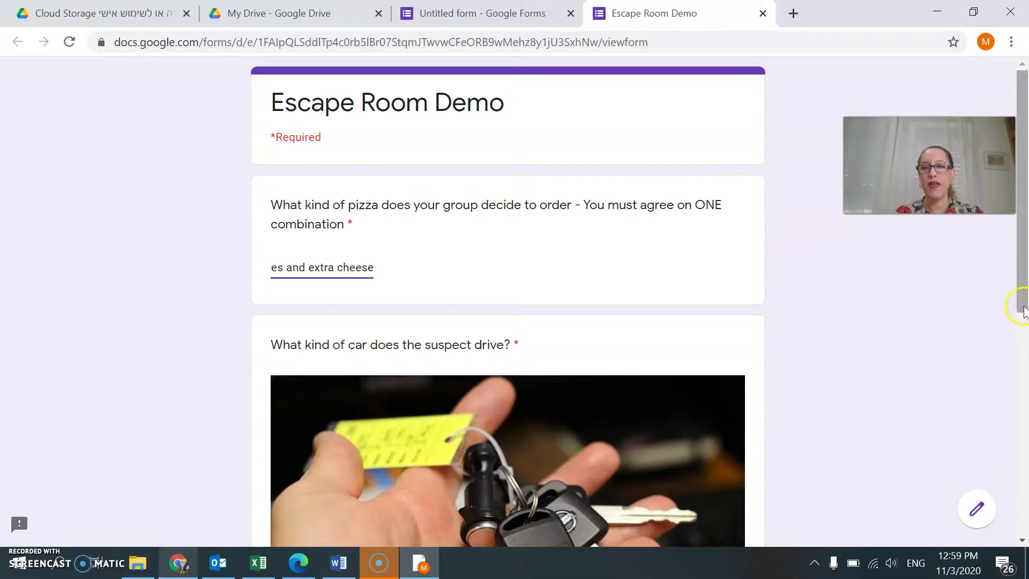
Choose Toyota as the answer to the question about the suspect's car
{"action": "left_click_drag", "start_coordinate": [1011, 323], "coordinate": [1012, 328]}
{"action": "scroll", "coordinate": [1008, 343], "scroll_direction": "down", "scroll_amount": 2}
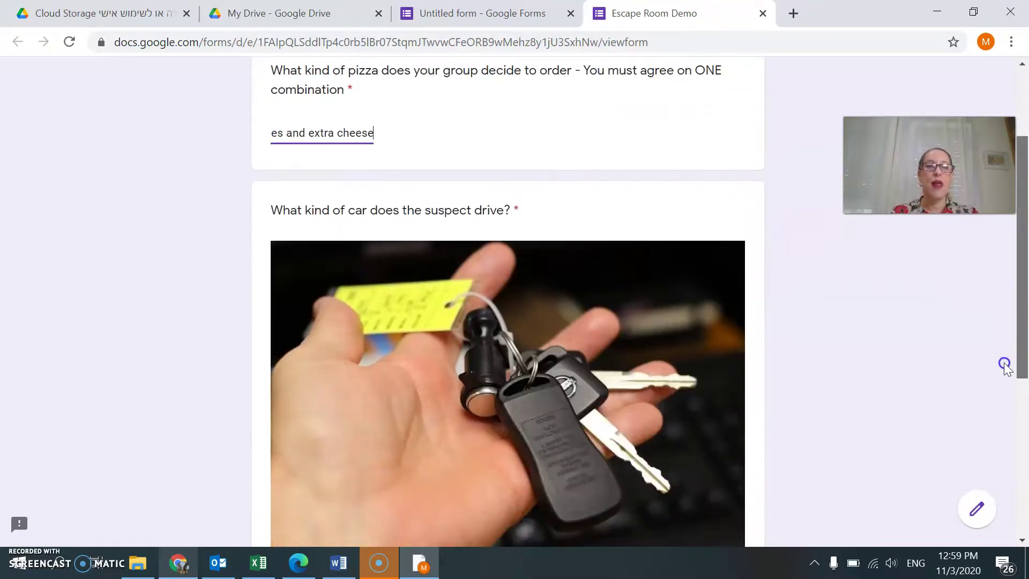
{"action": "scroll", "coordinate": [1005, 366], "scroll_direction": "down", "scroll_amount": 3}
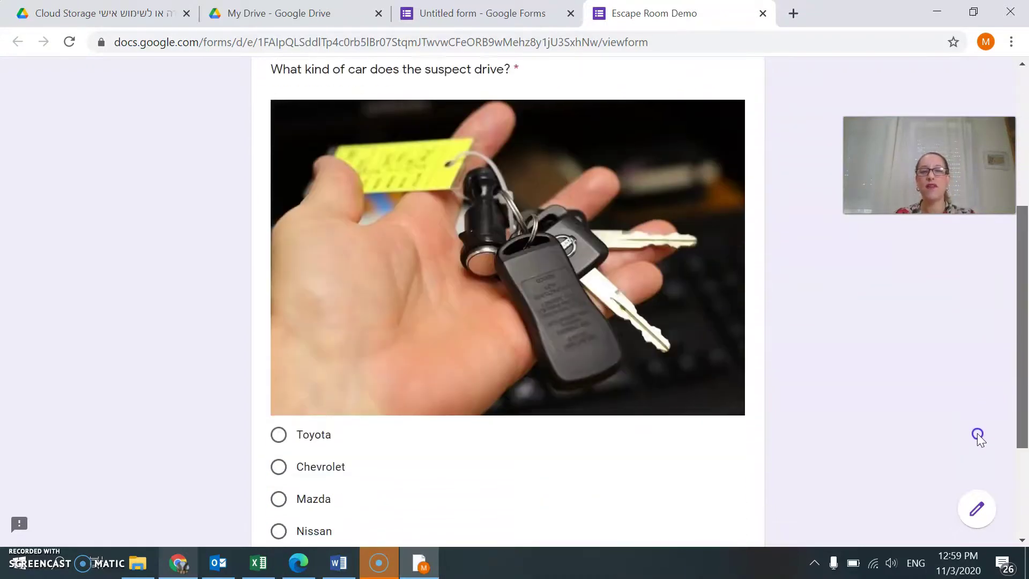
{"action": "left_click", "coordinate": [279, 395]}
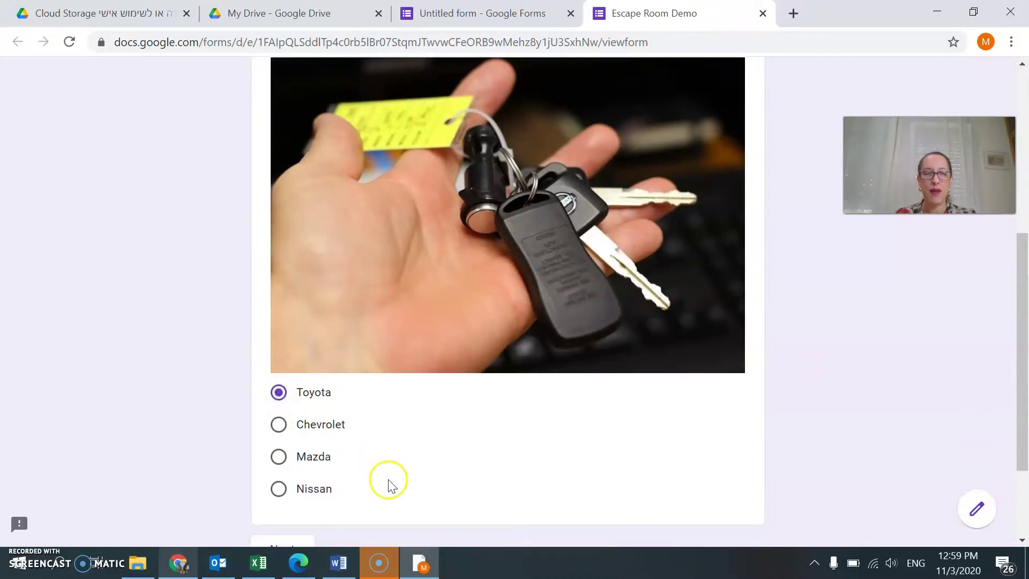
{"action": "left_click_drag", "start_coordinate": [1025, 424], "coordinate": [1026, 425]}
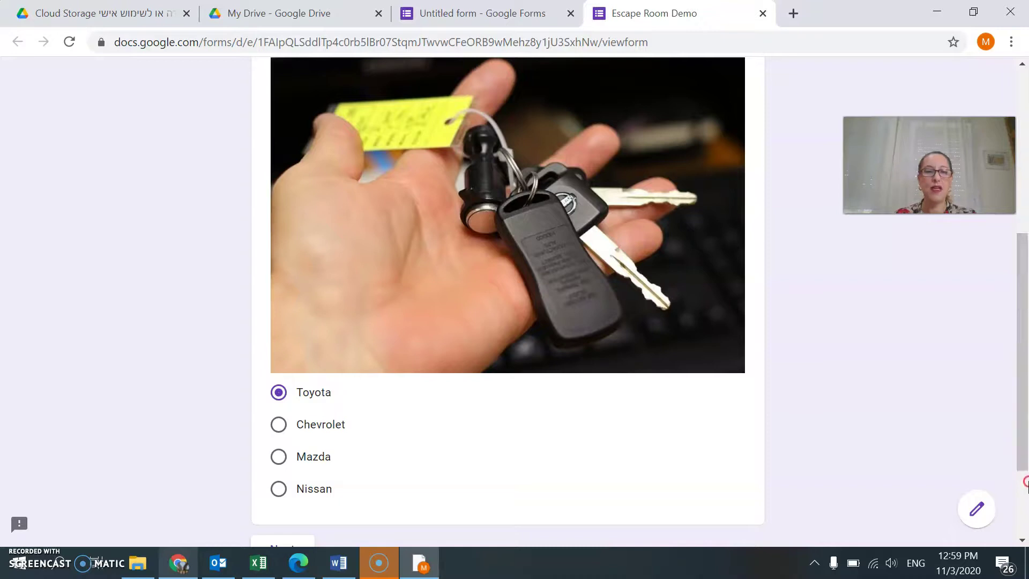
{"action": "right_click", "coordinate": [1024, 472]}
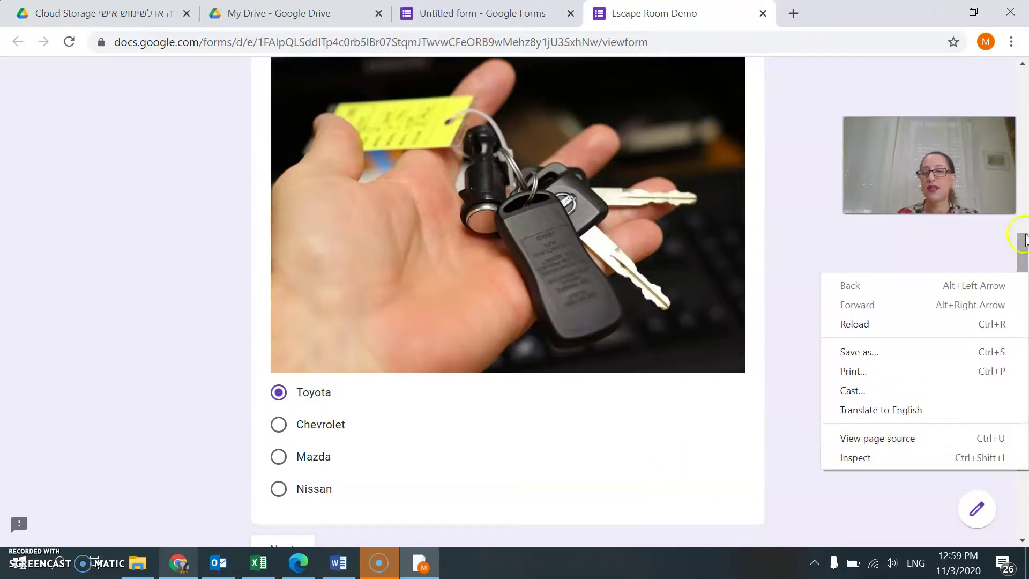
{"action": "left_click_drag", "start_coordinate": [1020, 248], "coordinate": [1017, 287]}
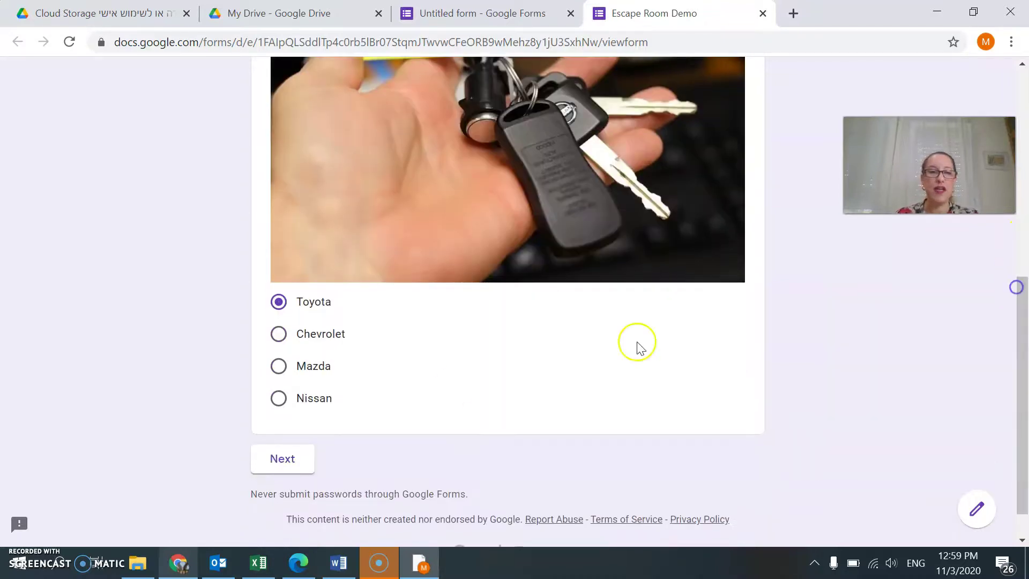
Try to continue past the preview's first section, revising the car answer before the second attempt
{"action": "left_click", "coordinate": [279, 457]}
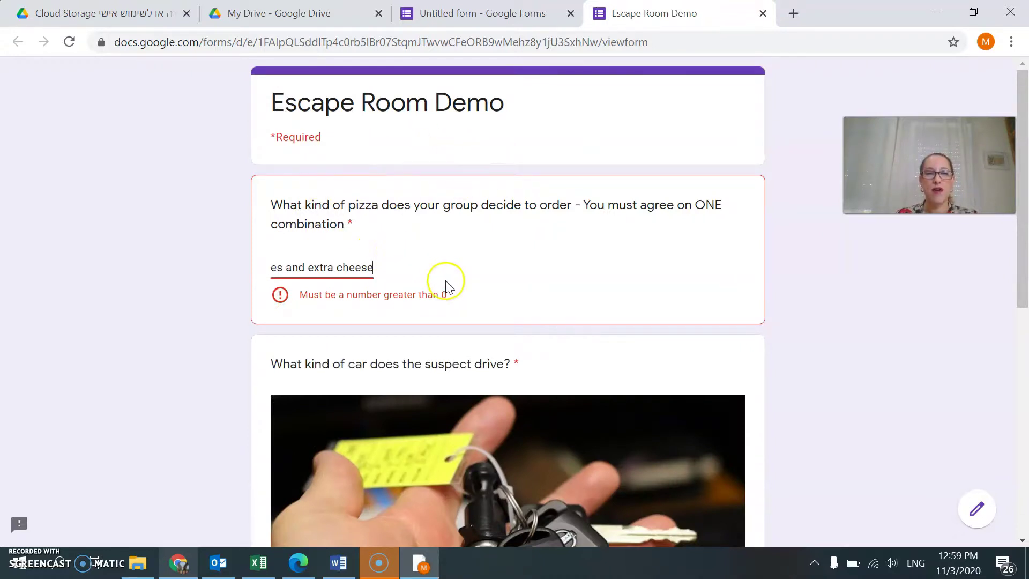
{"action": "left_click_drag", "start_coordinate": [1021, 256], "coordinate": [1022, 416]}
{"action": "left_click", "coordinate": [279, 488]}
{"action": "left_click_drag", "start_coordinate": [1023, 372], "coordinate": [1021, 427]}
{"action": "left_click", "coordinate": [282, 448]}
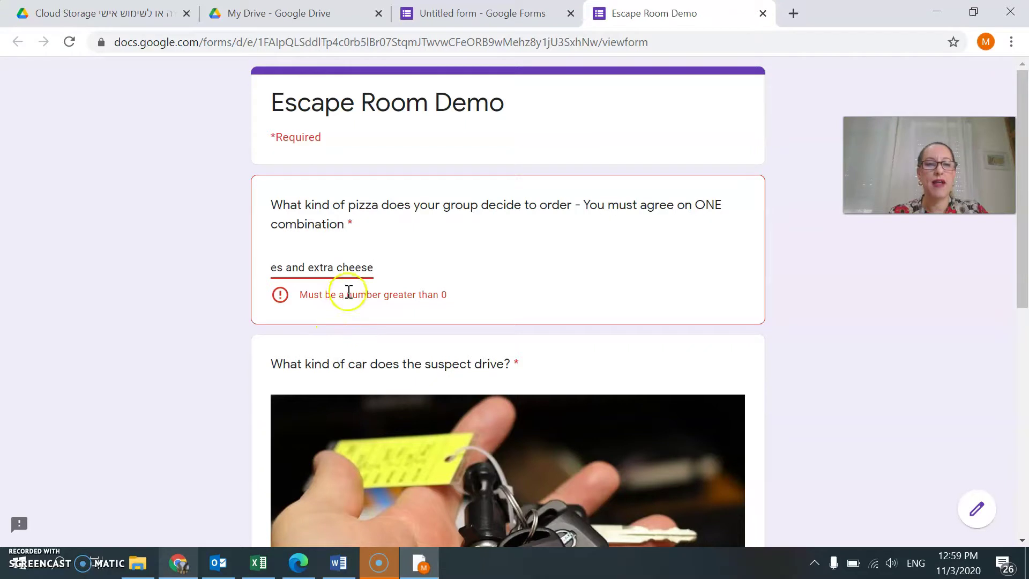
Remove the number response validation from the pizza question in the form editor
{"action": "left_click", "coordinate": [477, 15]}
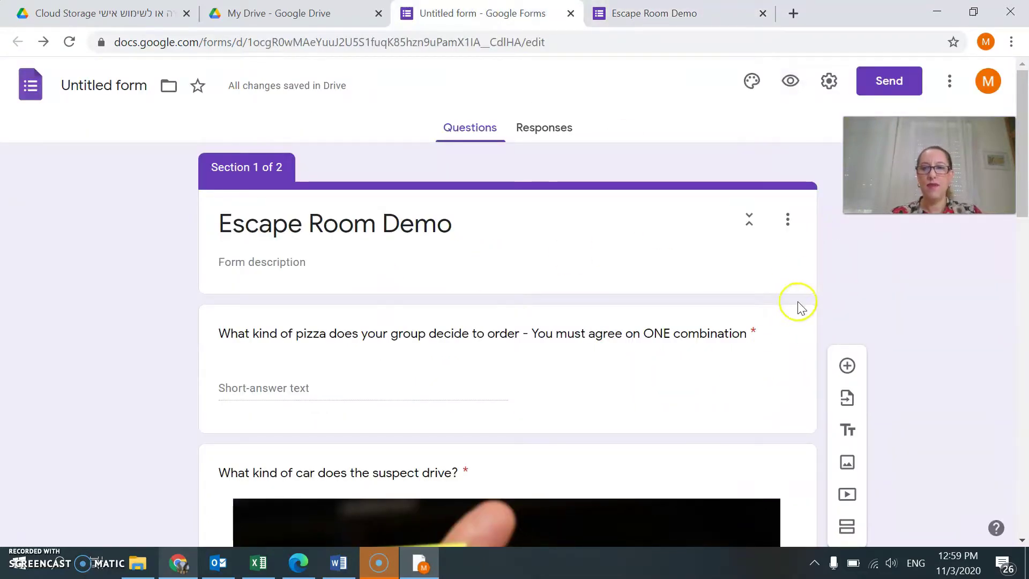
{"action": "left_click", "coordinate": [780, 383]}
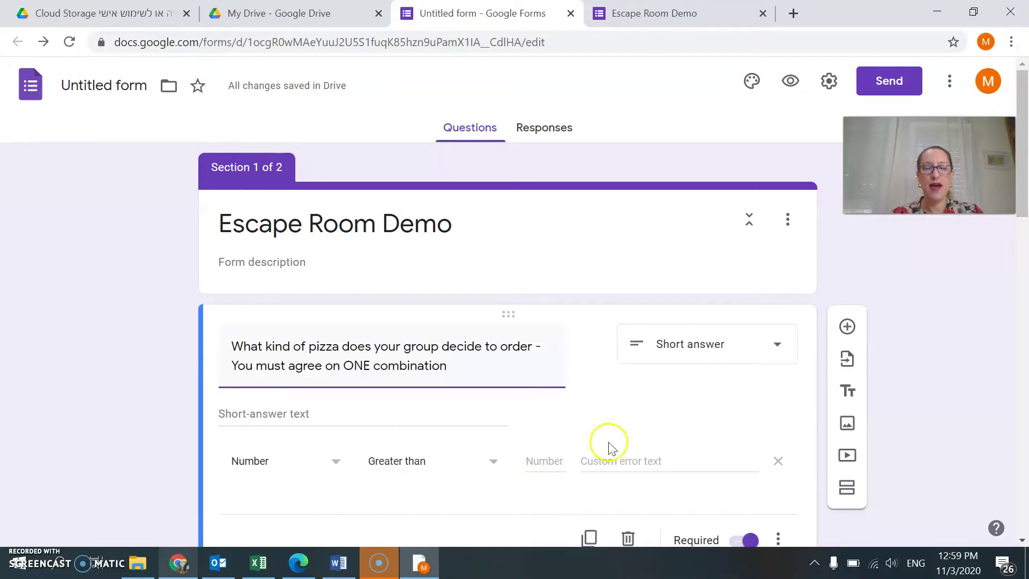
{"action": "left_click", "coordinate": [778, 462]}
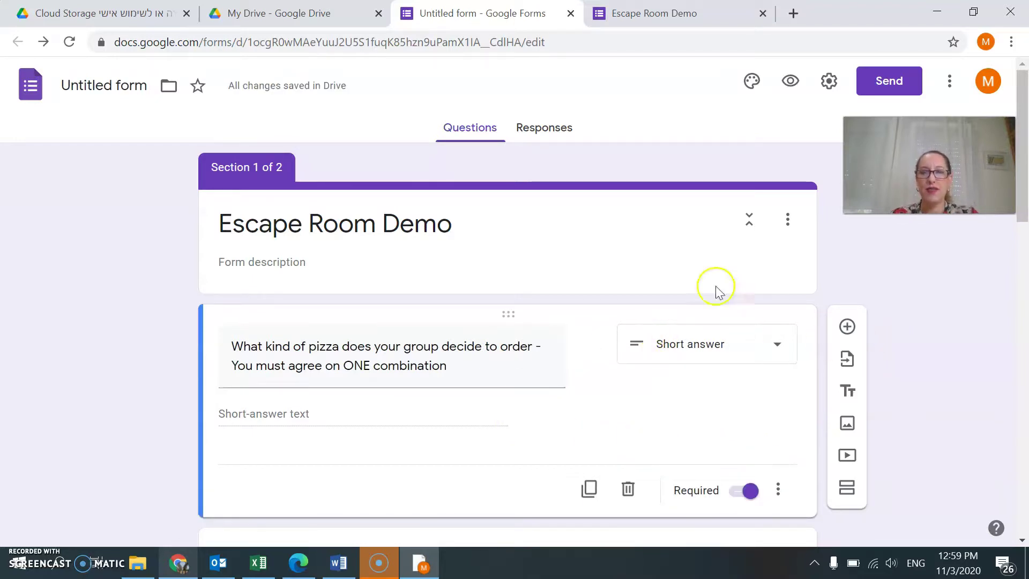
Open a fresh preview of the form and answer the pizza question with "cheese olives and onion"
{"action": "left_click", "coordinate": [789, 81]}
{"action": "left_click", "coordinate": [419, 260]}
{"action": "type", "text": "cheese oli"}
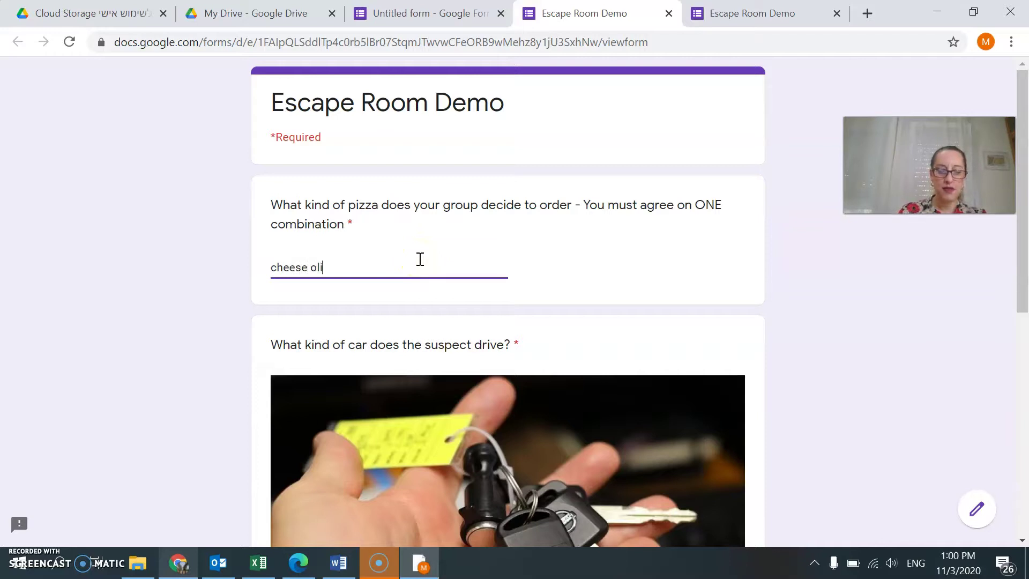
{"action": "type", "text": "ves and onion"}
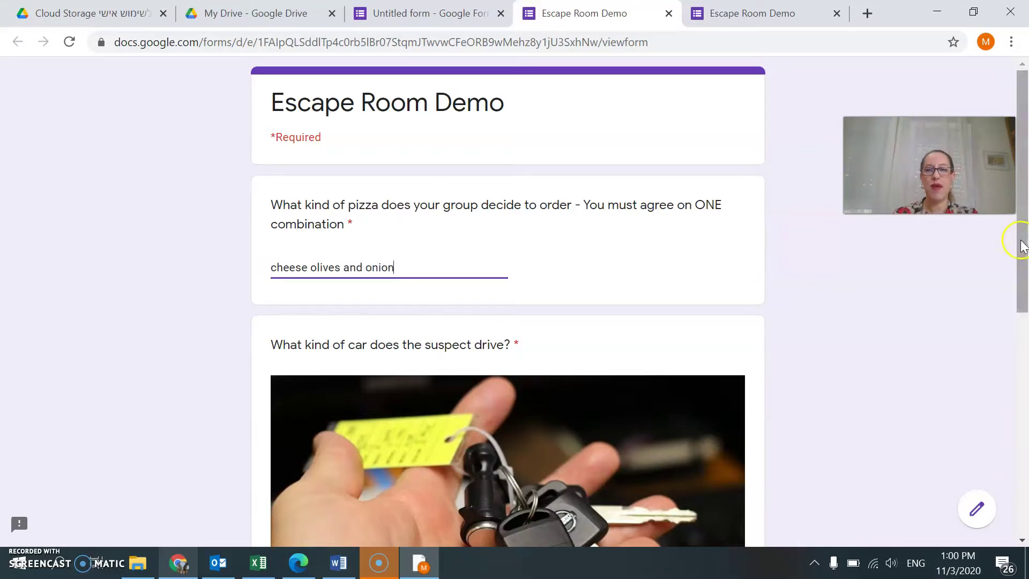
Choose Toyota as the suspect's car and try continuing to the next section
{"action": "left_click_drag", "start_coordinate": [1022, 232], "coordinate": [1002, 388]}
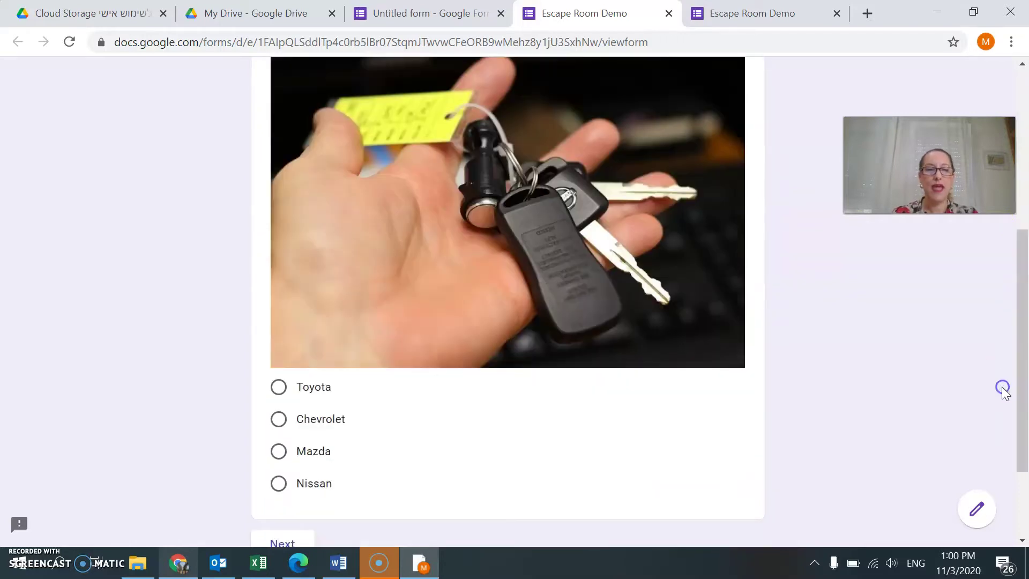
{"action": "left_click", "coordinate": [279, 388]}
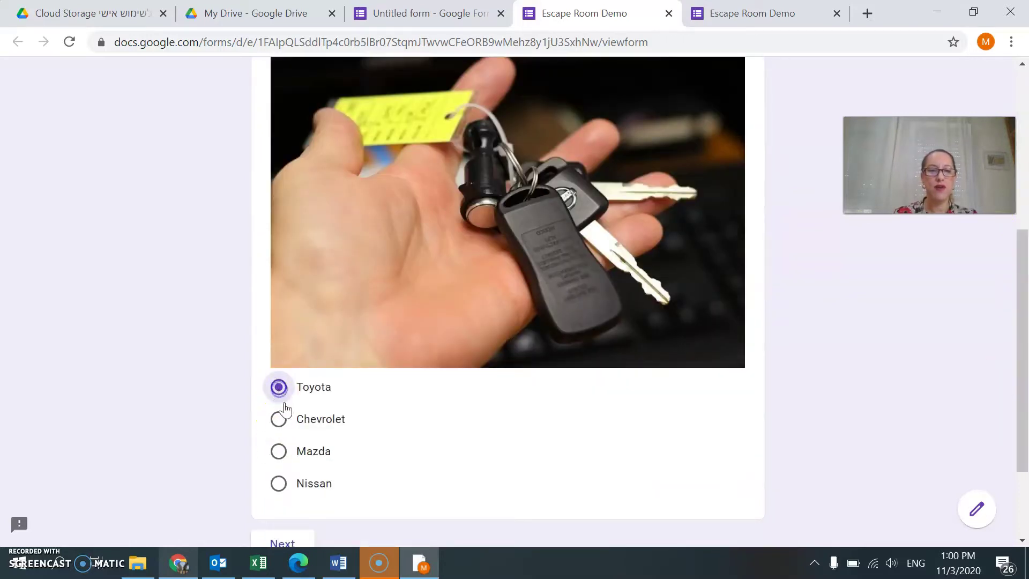
{"action": "left_click", "coordinate": [284, 542]}
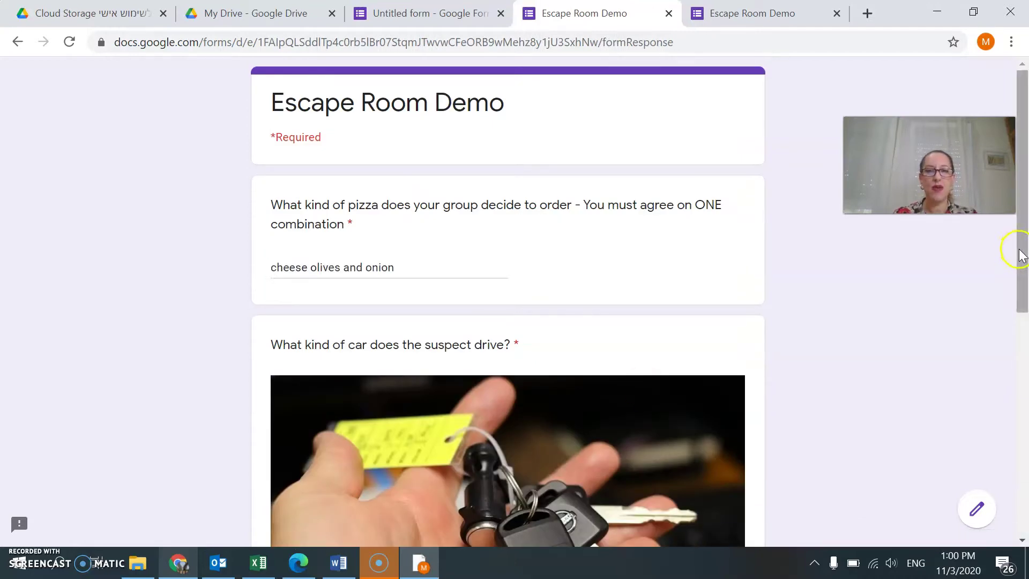
Change the suspect's car answer to Nissan and continue to the next section
{"action": "left_click", "coordinate": [1024, 324]}
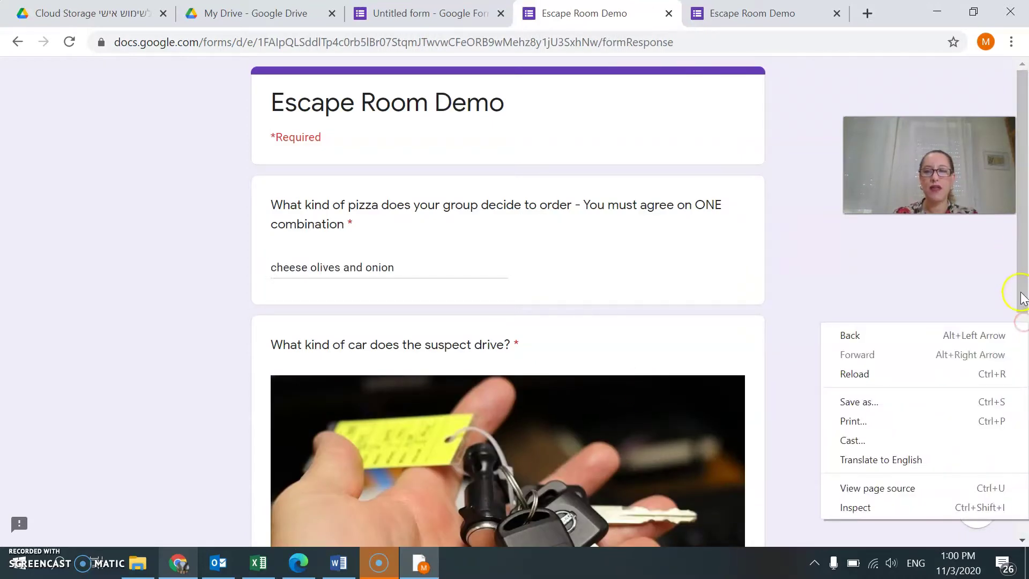
{"action": "left_click", "coordinate": [1004, 349]}
{"action": "scroll", "coordinate": [988, 462], "scroll_direction": "down", "scroll_amount": 5}
{"action": "scroll", "coordinate": [988, 462], "scroll_direction": "down", "scroll_amount": 1}
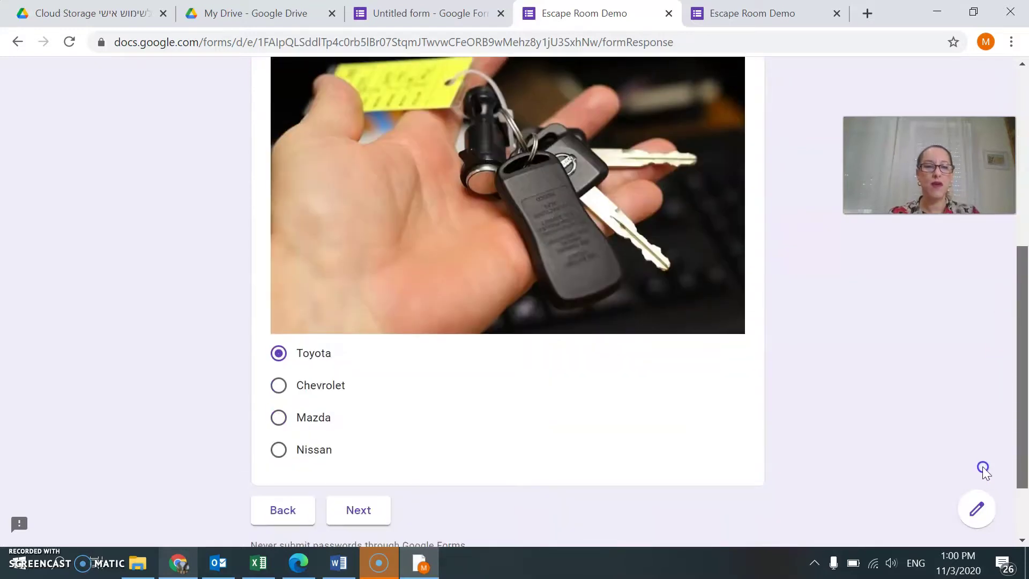
{"action": "left_click", "coordinate": [283, 452]}
{"action": "left_click", "coordinate": [358, 511]}
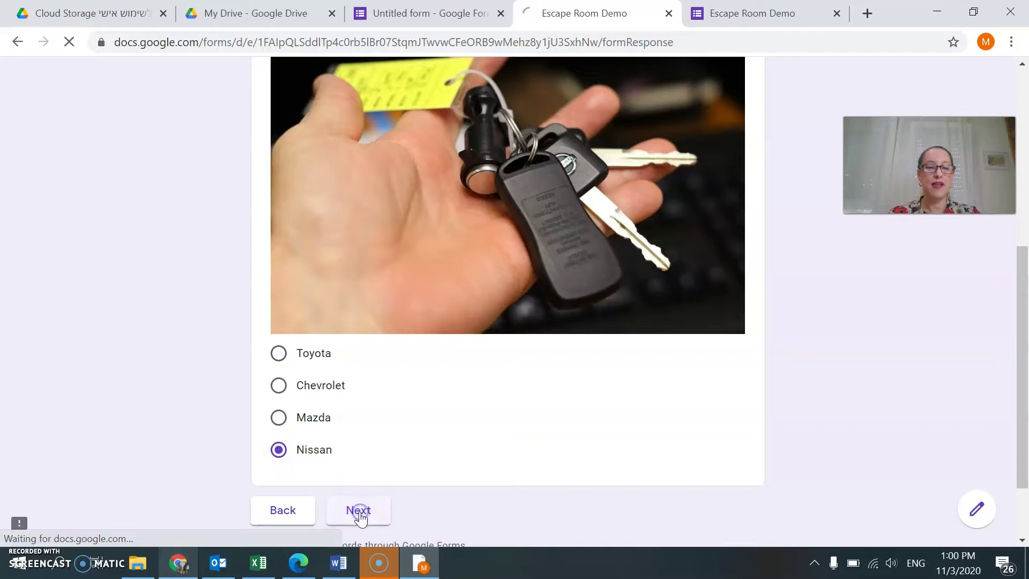